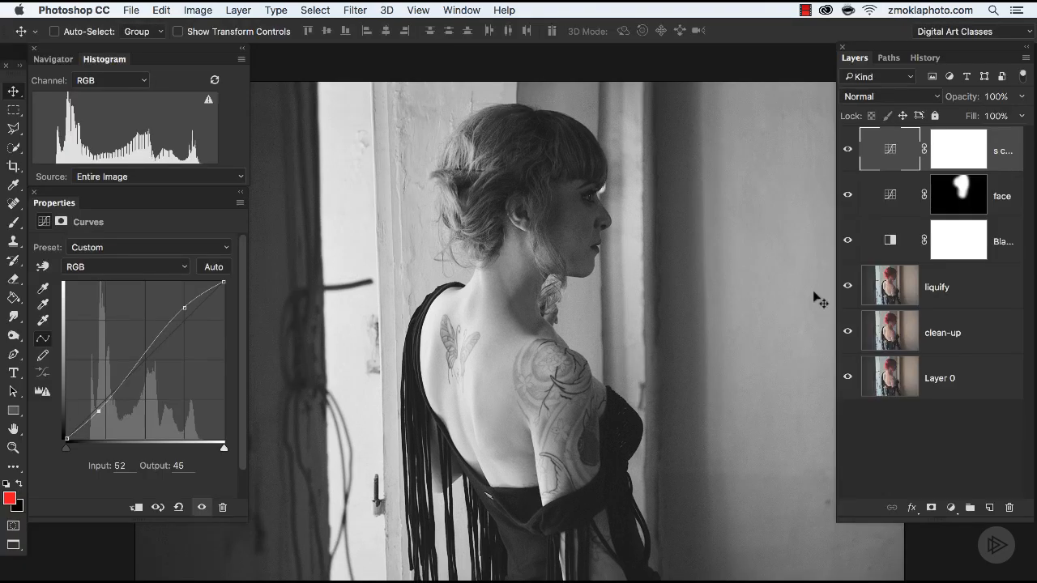
Step: Add a Curves adjustment layer above the s curve layer and name it body
{"action": "left_click", "coordinate": [950, 507]}
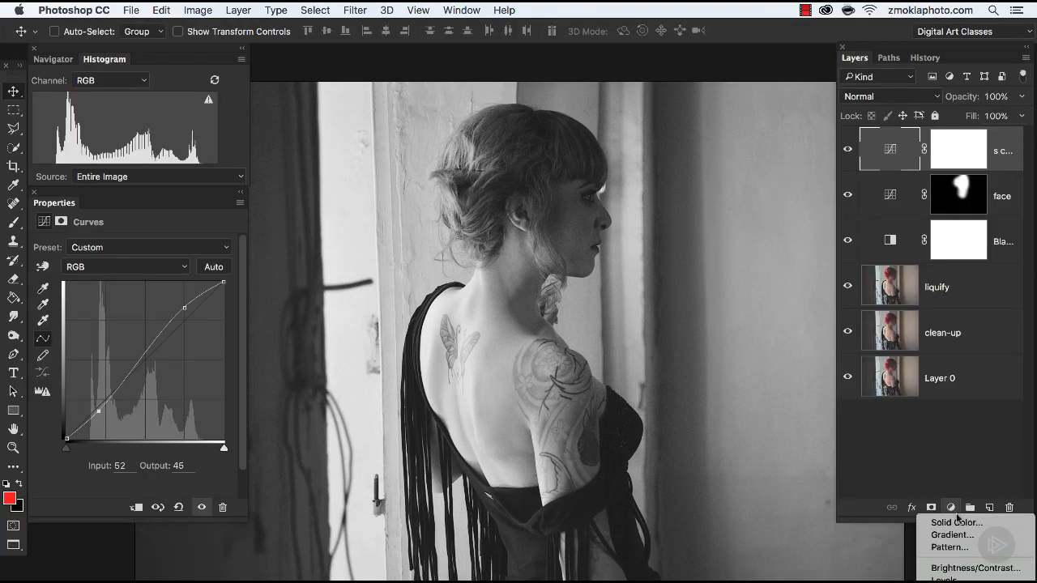
{"action": "left_click", "coordinate": [952, 507]}
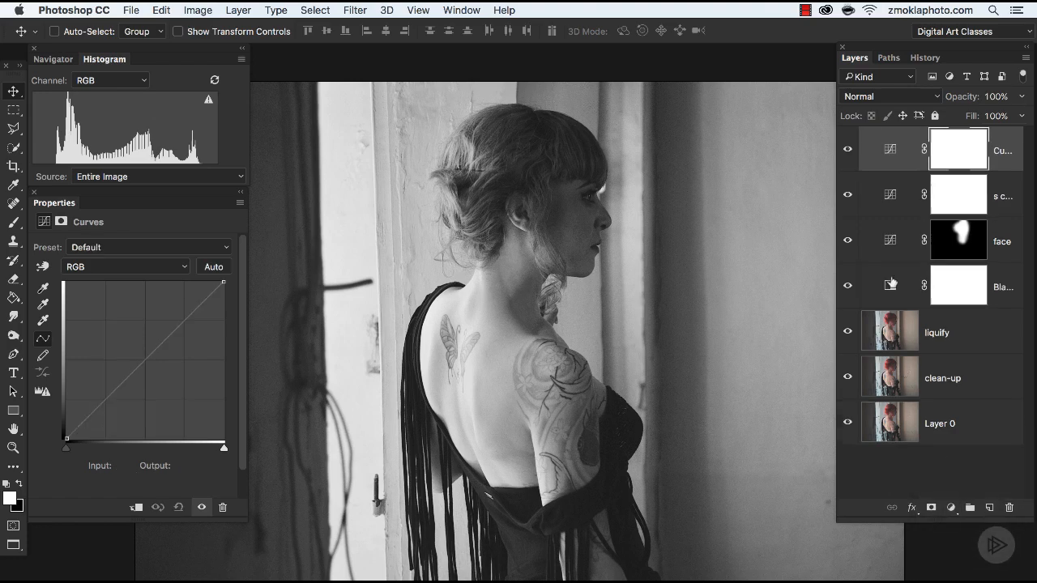
{"action": "left_click_drag", "start_coordinate": [834, 209], "coordinate": [773, 209]}
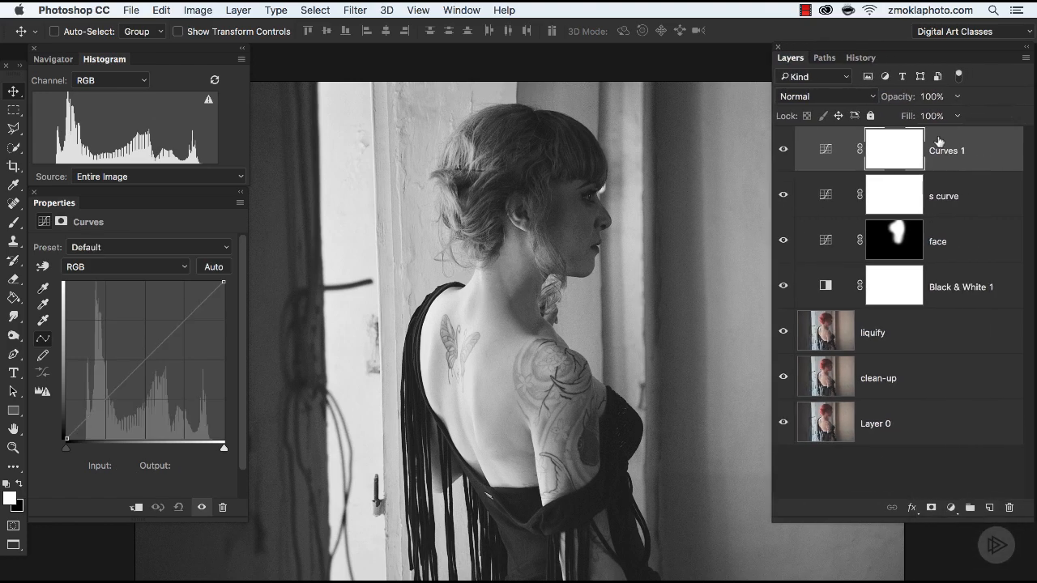
{"action": "double_click", "coordinate": [954, 147]}
{"action": "type", "text": "body"}
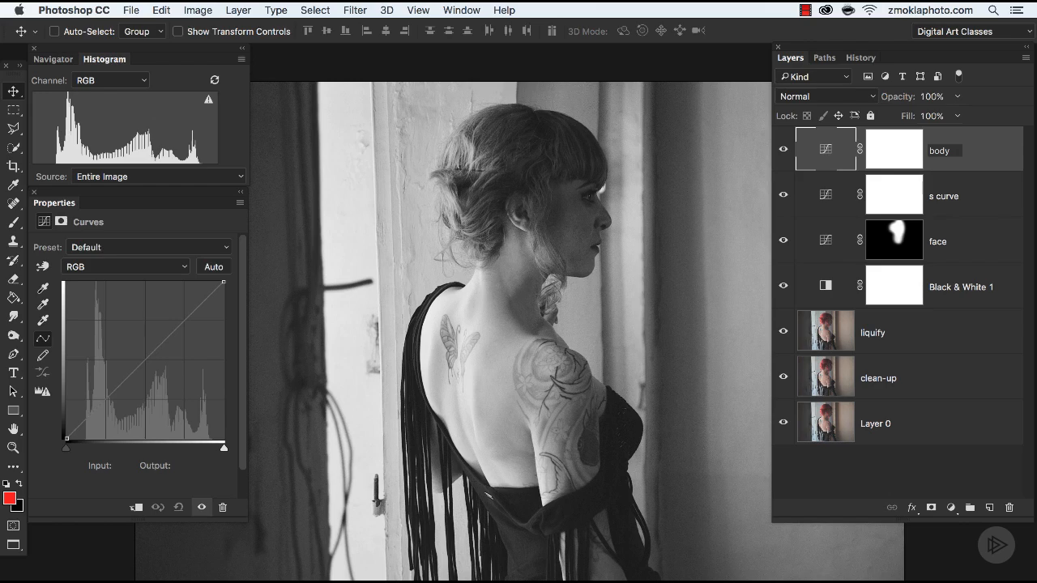
{"action": "key", "text": "Return"}
{"action": "left_click_drag", "start_coordinate": [769, 214], "coordinate": [879, 221]}
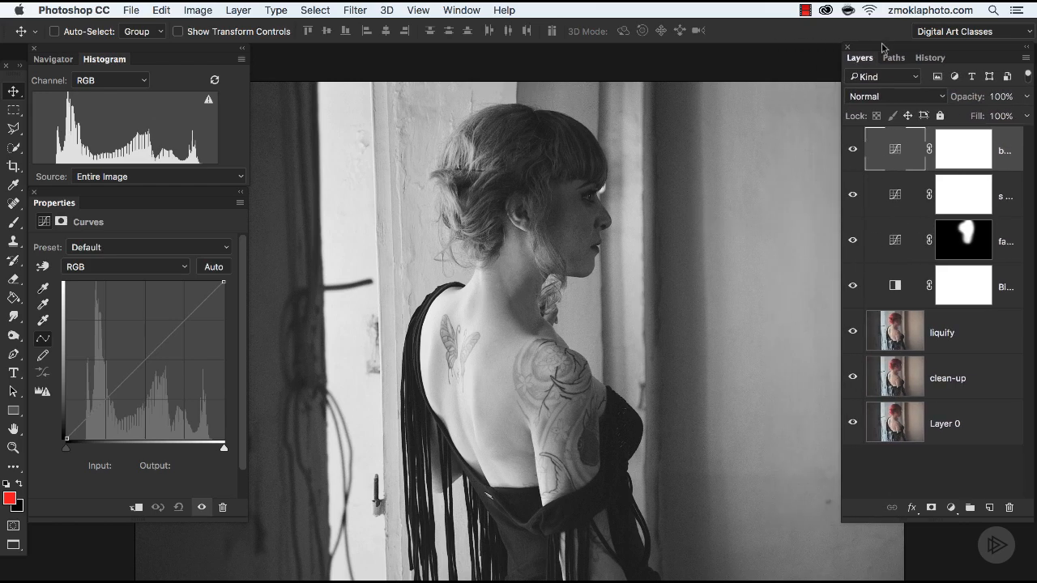
{"action": "left_click_drag", "start_coordinate": [877, 45], "coordinate": [894, 48]}
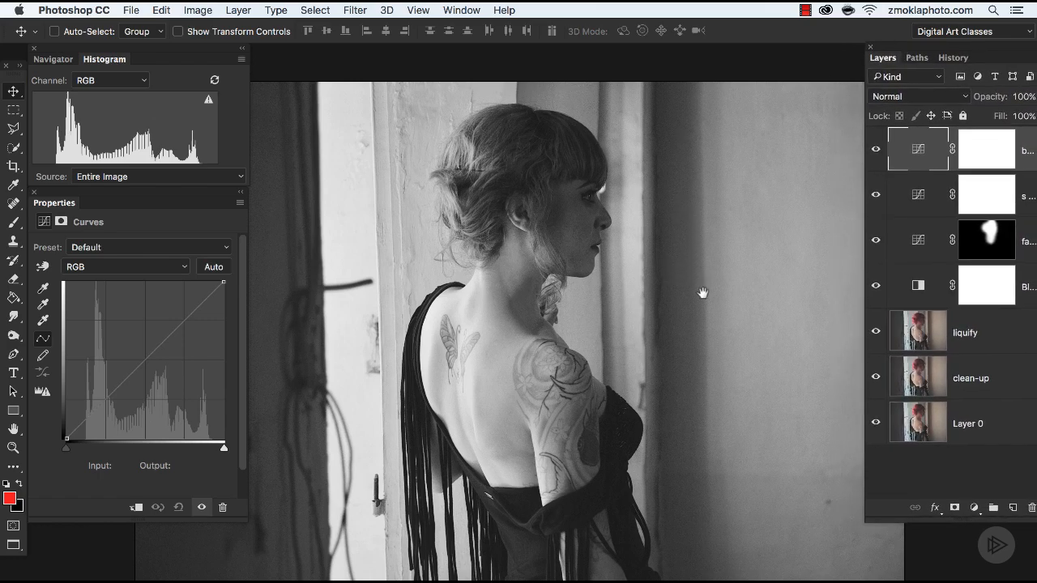
Step: Use the on-image adjustment tool to add a darker-tone point and a highlight point to the body curve from the woman's back
{"action": "left_click_drag", "start_coordinate": [702, 292], "coordinate": [695, 277]}
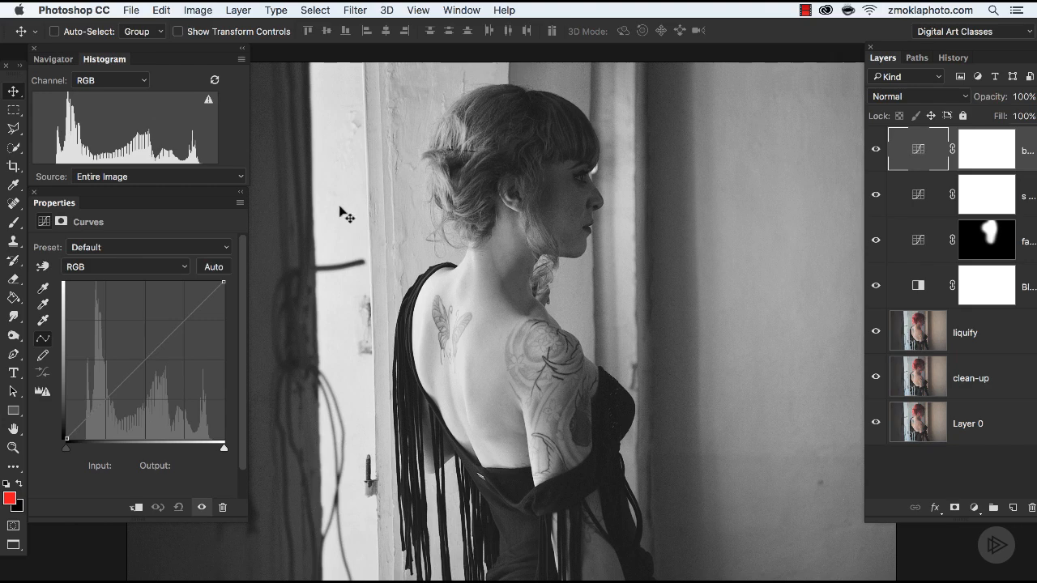
{"action": "key", "text": "super+plus"}
{"action": "key", "text": "super+plus"}
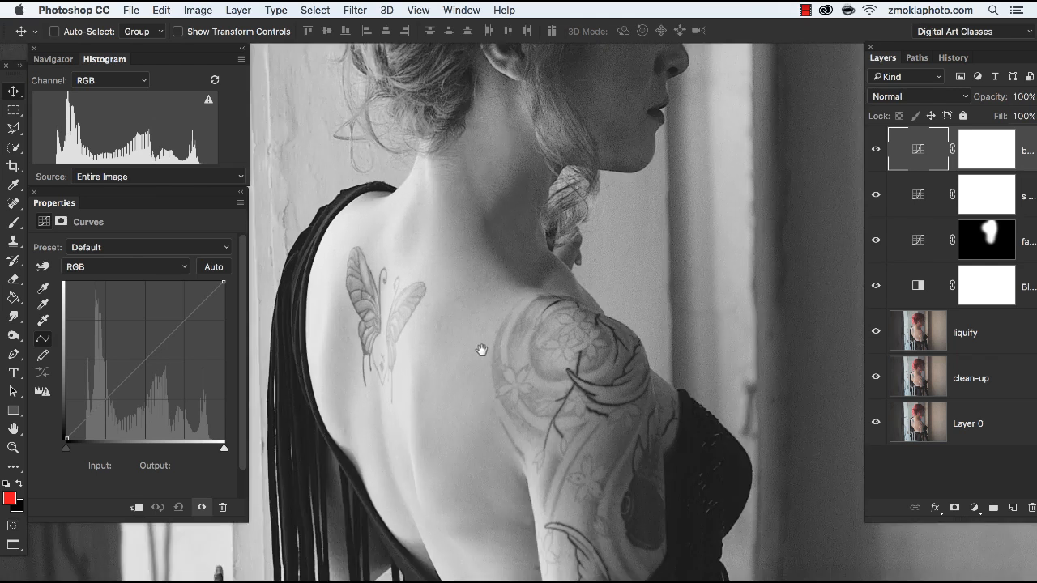
{"action": "left_click_drag", "start_coordinate": [481, 349], "coordinate": [535, 311]}
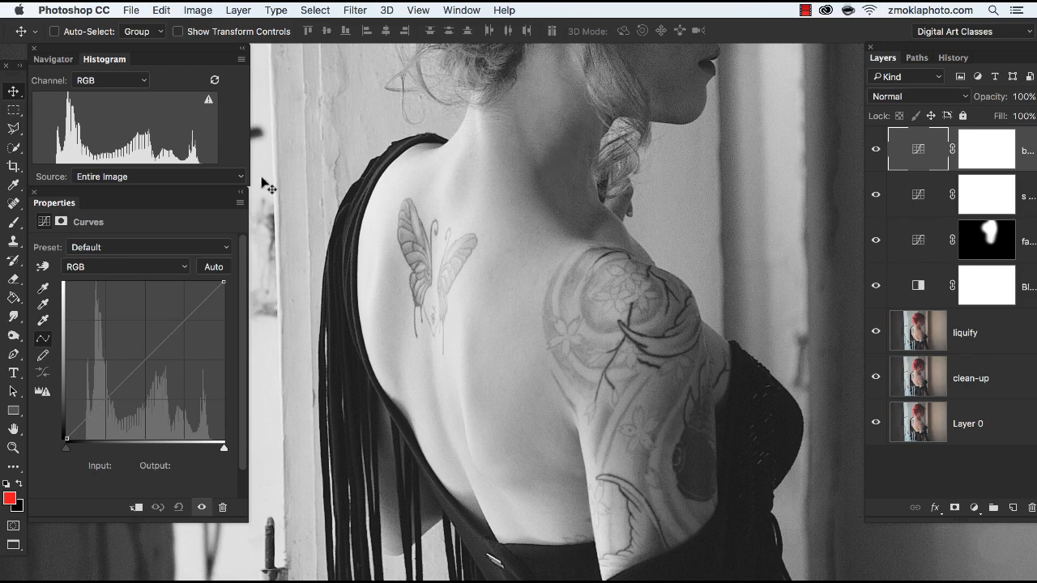
{"action": "left_click", "coordinate": [44, 267]}
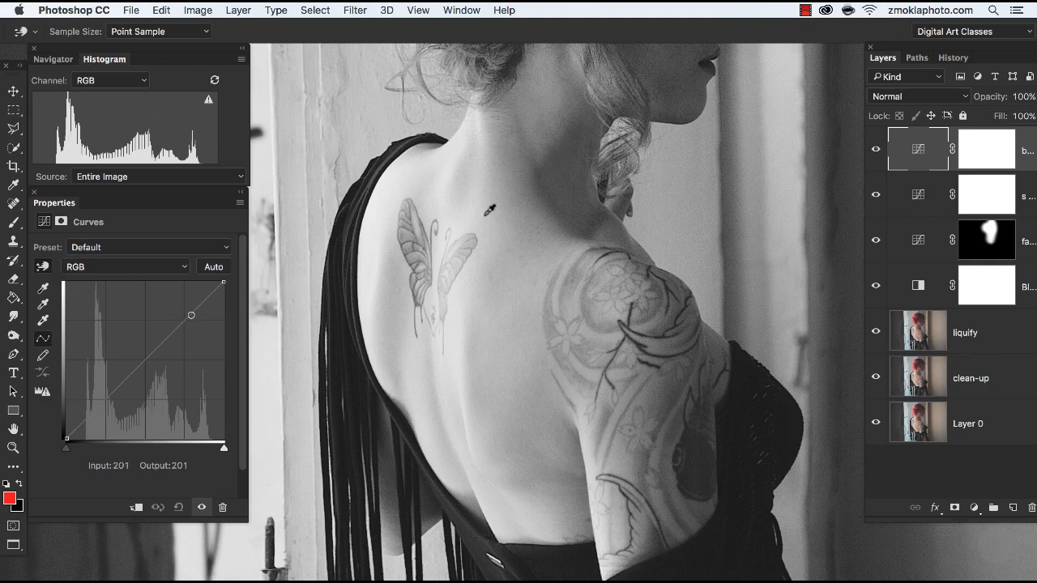
{"action": "left_click", "coordinate": [489, 516]}
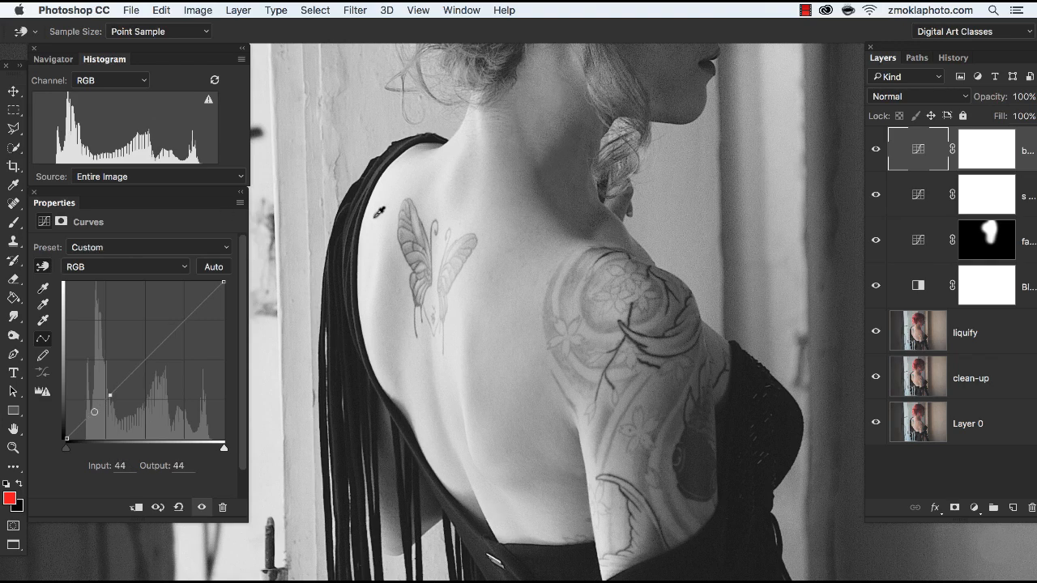
{"action": "left_click", "coordinate": [445, 178]}
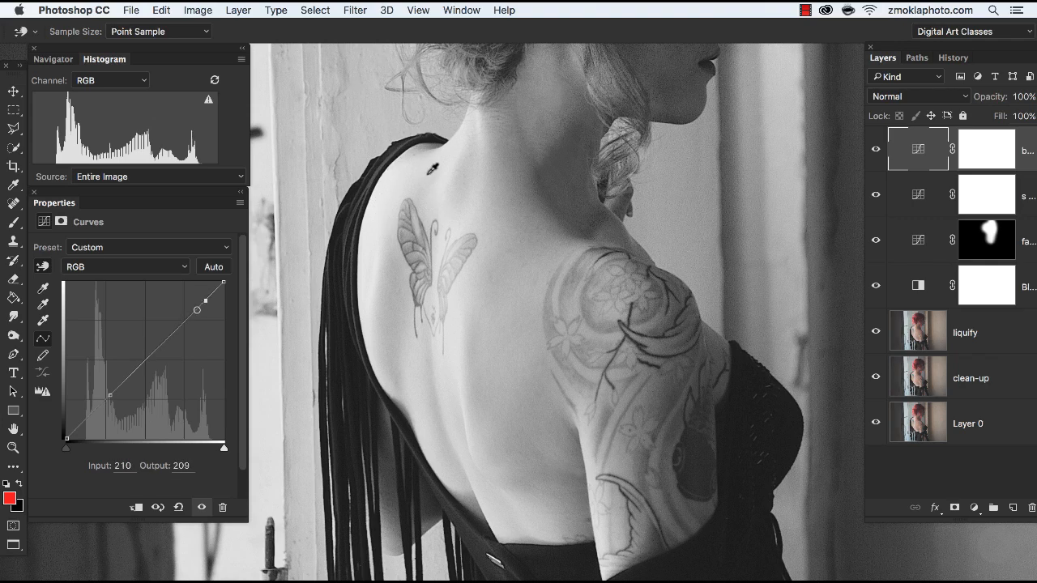
{"action": "left_click", "coordinate": [214, 81]}
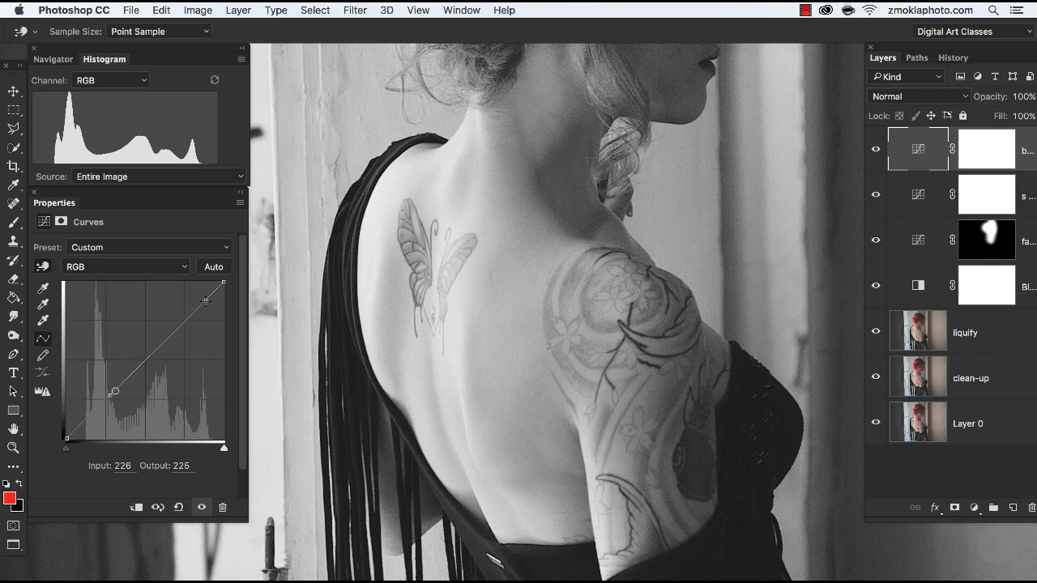
Step: Shape the body curve into a strong S with points at input 108, output 37 and input 208, output 213, and compare the layer on and off
{"action": "left_click_drag", "start_coordinate": [205, 301], "coordinate": [199, 294]}
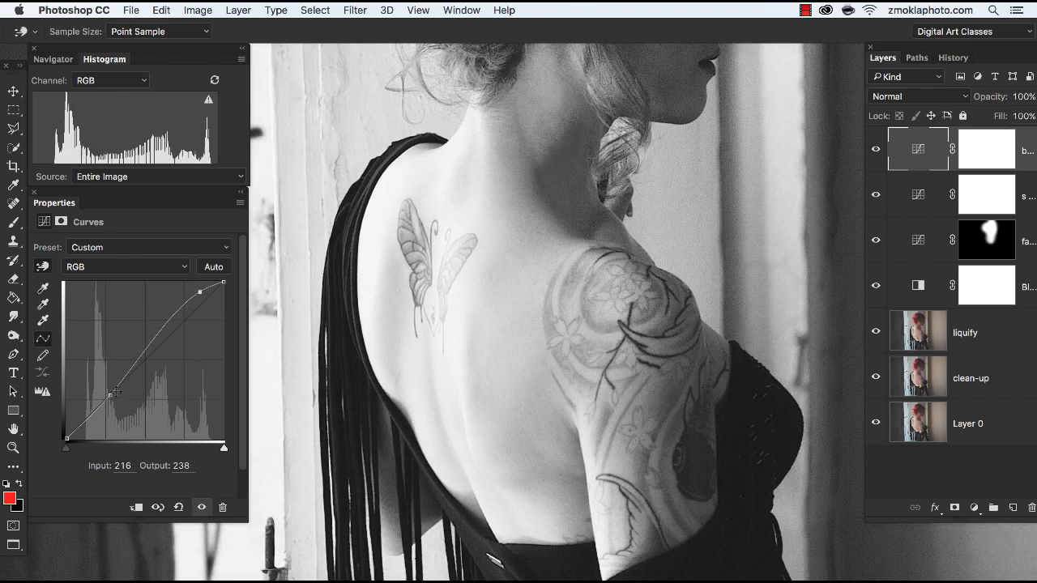
{"action": "left_click_drag", "start_coordinate": [110, 395], "coordinate": [131, 413]}
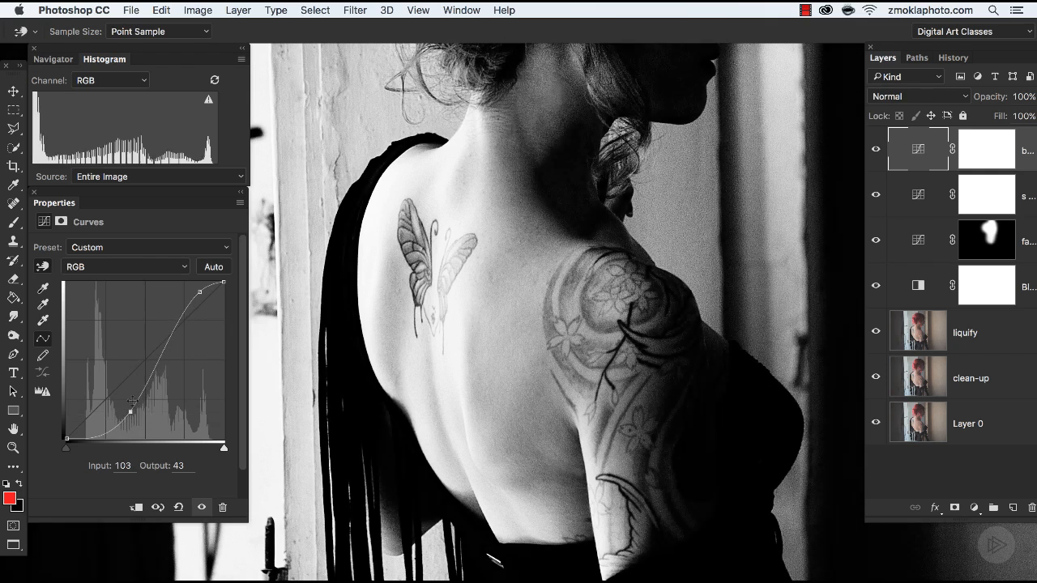
{"action": "left_click_drag", "start_coordinate": [200, 292], "coordinate": [200, 305]}
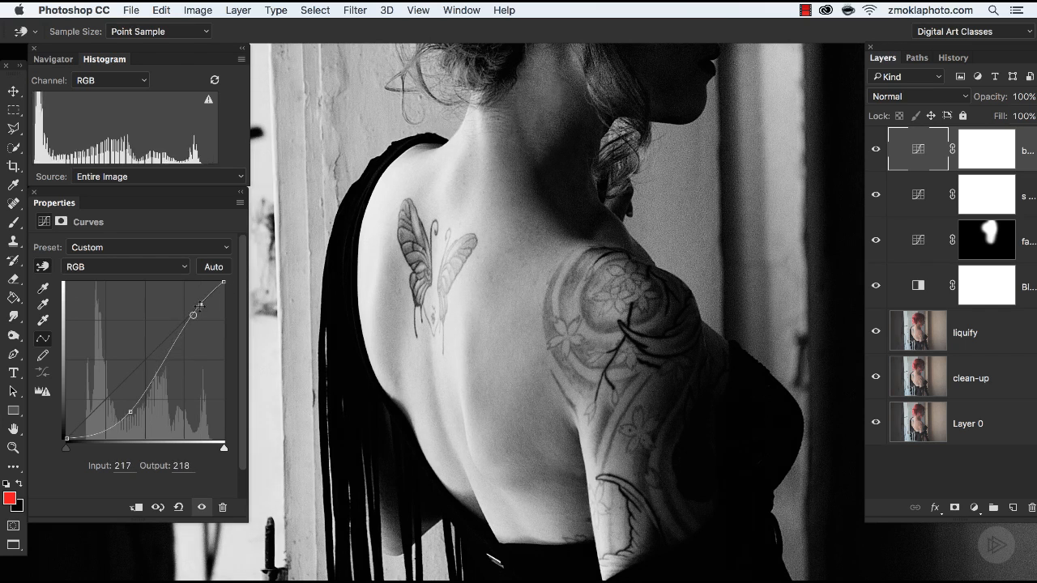
{"action": "left_click_drag", "start_coordinate": [200, 305], "coordinate": [194, 308]}
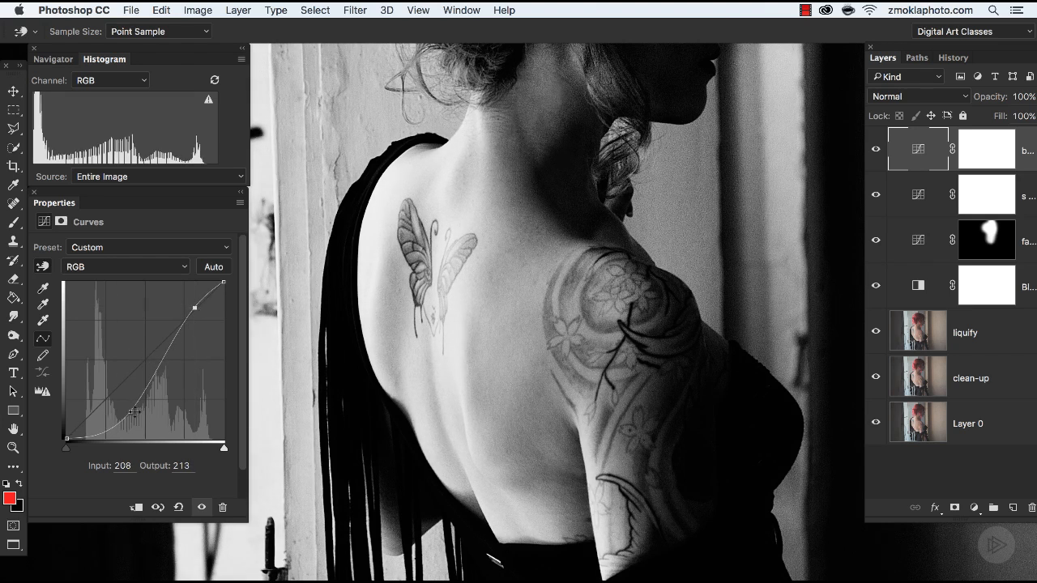
{"action": "mouse_move", "coordinate": [133, 413]}
{"action": "left_mouse_down"}
{"action": "mouse_move", "coordinate": [122, 400]}
{"action": "mouse_move", "coordinate": [136, 410]}
{"action": "mouse_move", "coordinate": [124, 422]}
{"action": "mouse_move", "coordinate": [133, 416]}
{"action": "left_mouse_up"}
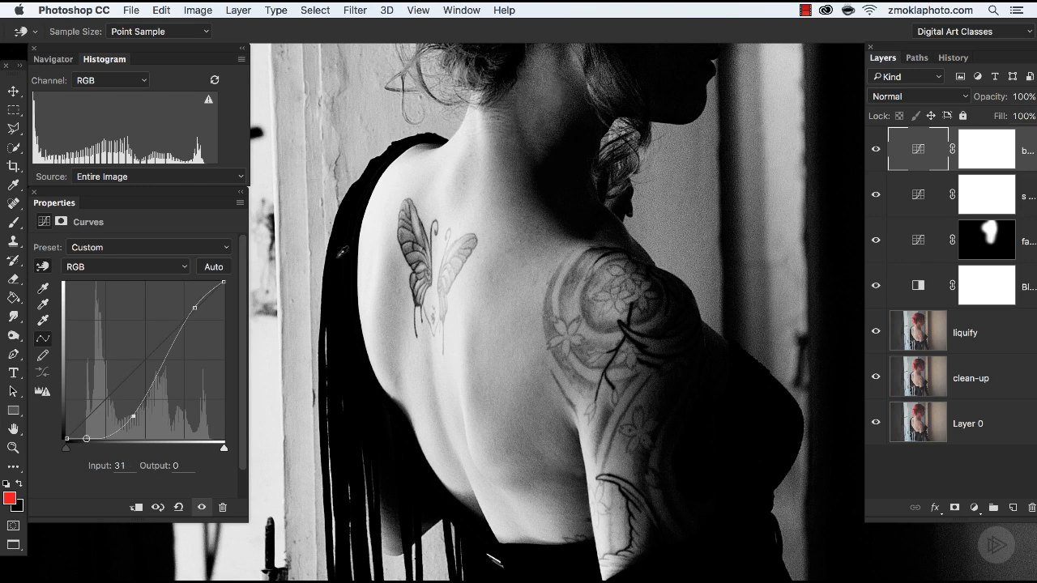
{"action": "left_click", "coordinate": [876, 152]}
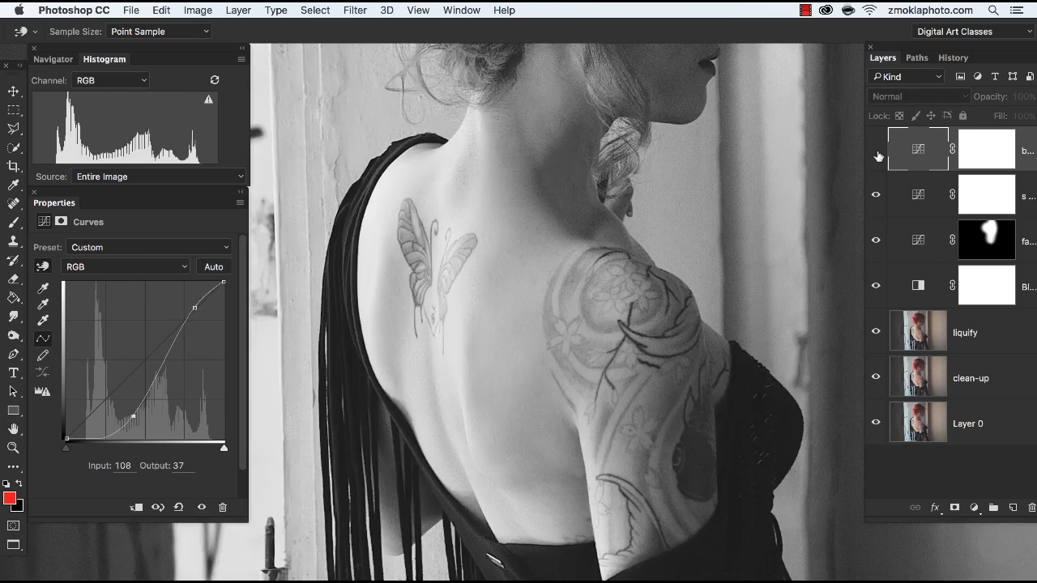
{"action": "left_click", "coordinate": [877, 154]}
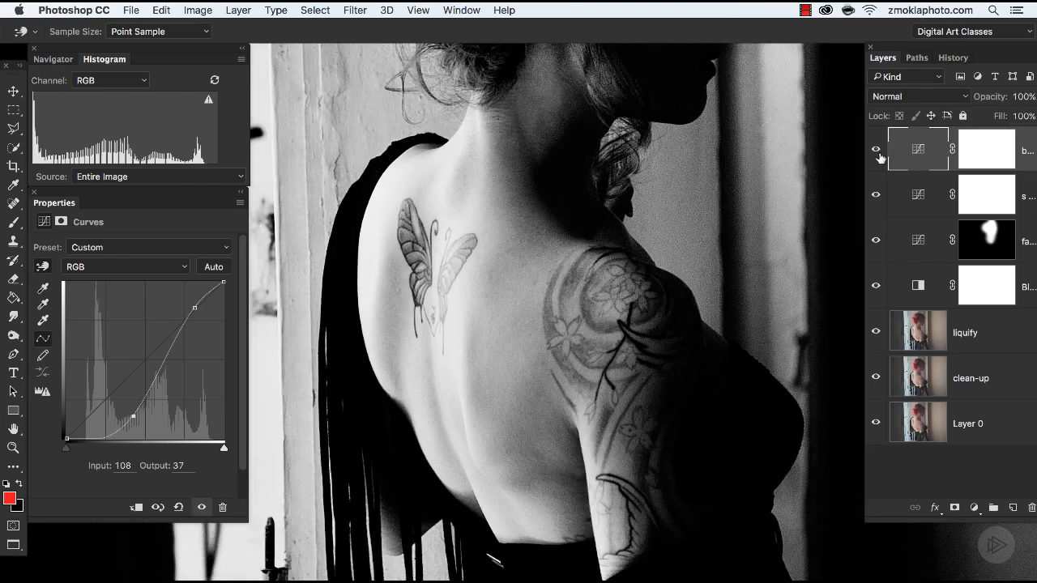
{"action": "left_click", "coordinate": [876, 153]}
{"action": "left_click", "coordinate": [875, 154]}
Step: Reshape the body curve with its lower point at input 168, output 133 and its highlight point at input 212, output 232
{"action": "left_click_drag", "start_coordinate": [133, 417], "coordinate": [130, 410]}
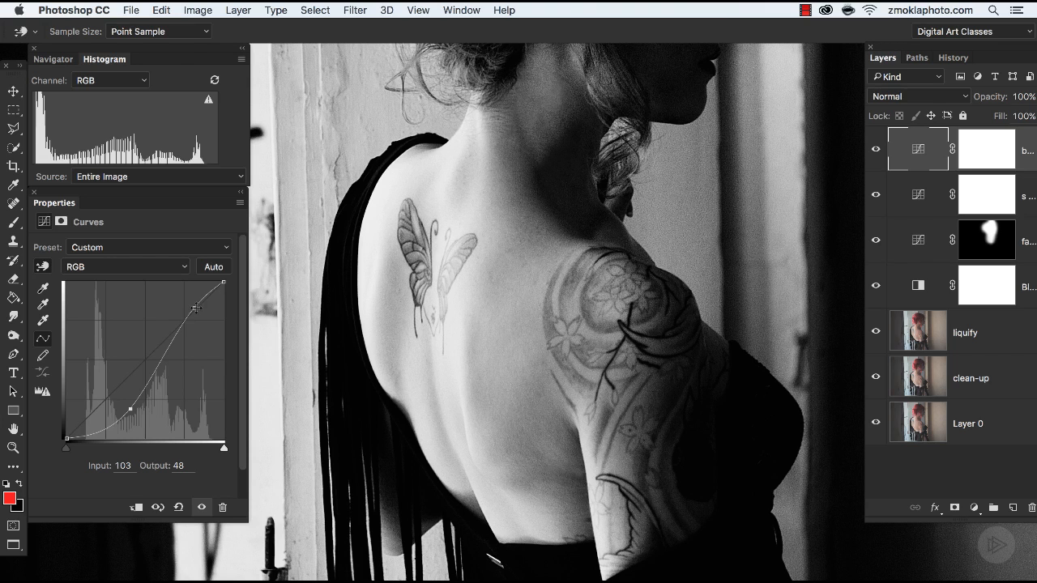
{"action": "left_click_drag", "start_coordinate": [195, 308], "coordinate": [195, 298]}
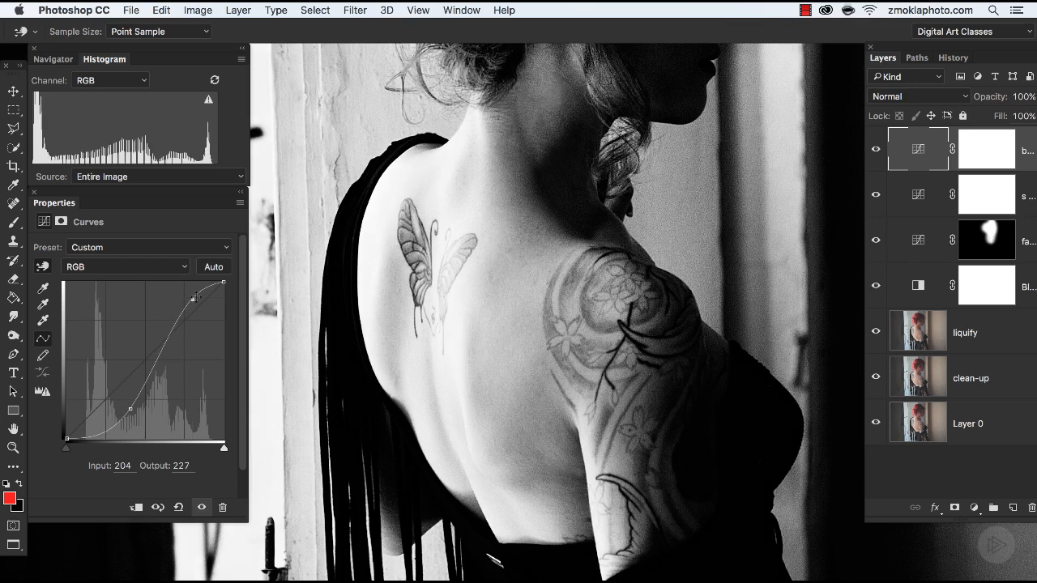
{"action": "left_click", "coordinate": [131, 408]}
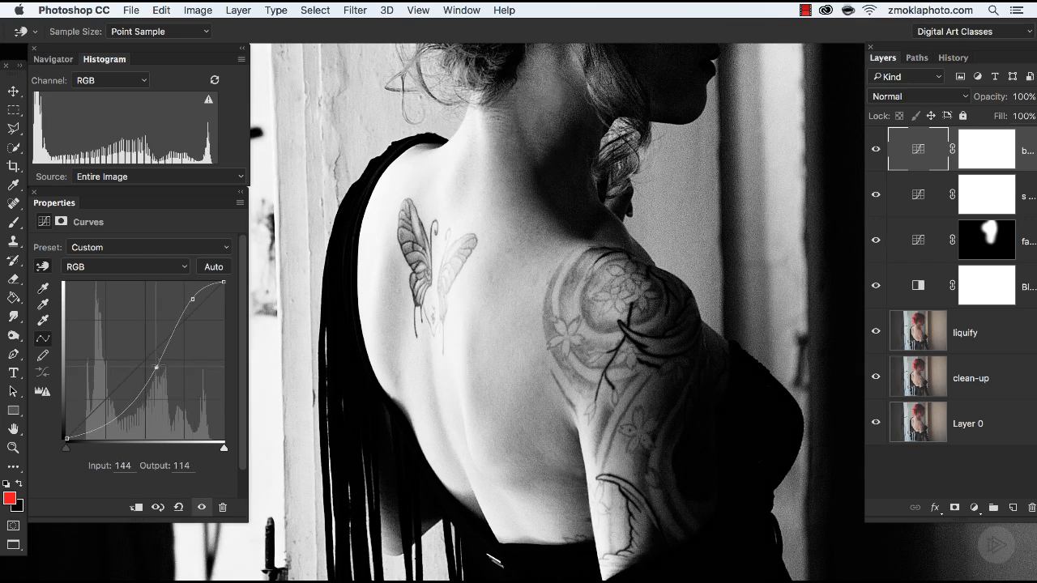
{"action": "left_click_drag", "start_coordinate": [156, 368], "coordinate": [170, 357]}
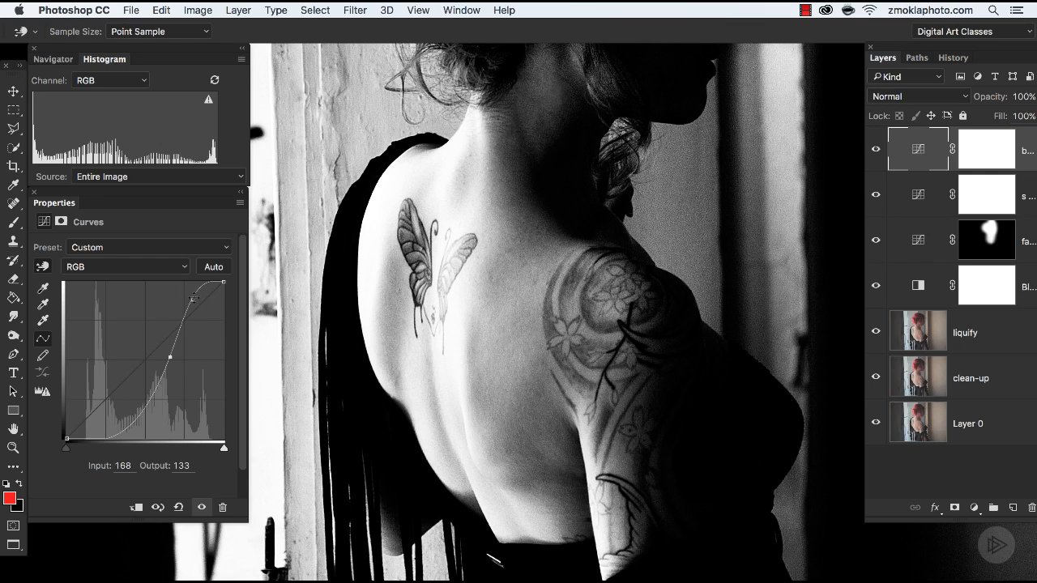
{"action": "left_click_drag", "start_coordinate": [195, 289], "coordinate": [197, 296]}
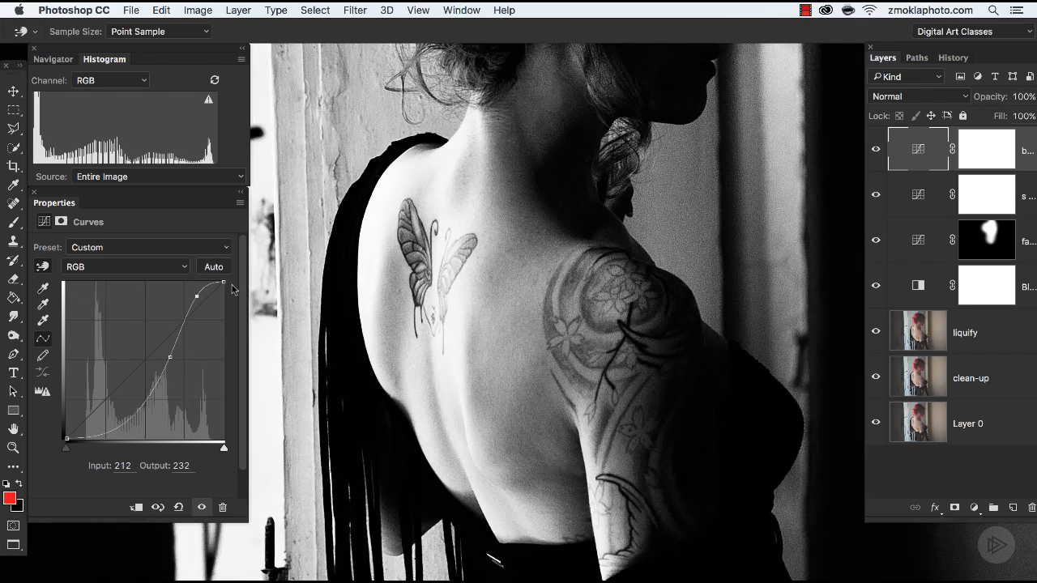
Step: Compare the whole image with the body layer hidden and shown, and invert the layer's mask to black
{"action": "key", "text": "super+minus"}
{"action": "key", "text": "super+minus"}
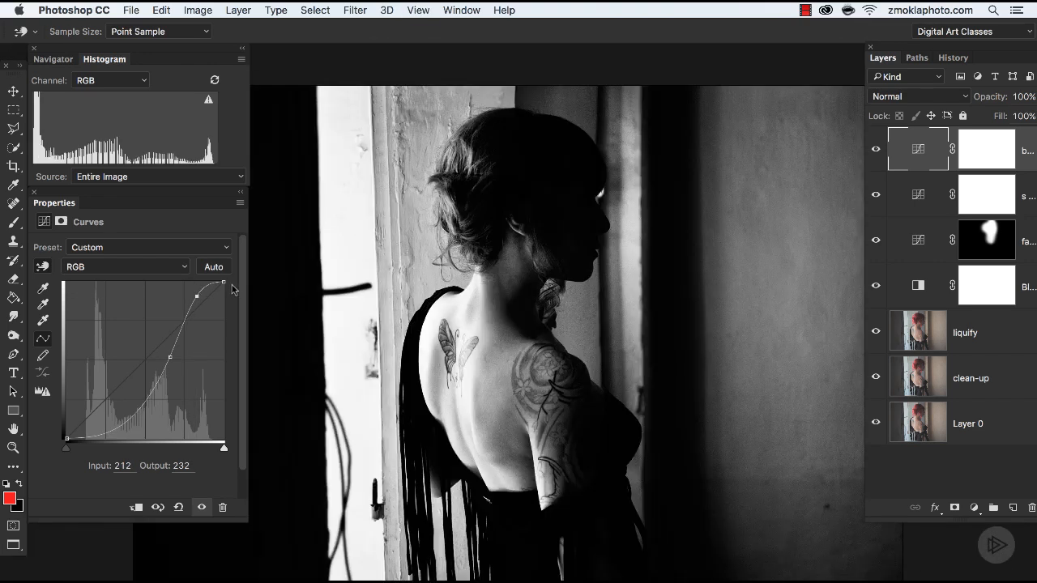
{"action": "left_click_drag", "start_coordinate": [615, 353], "coordinate": [562, 296]}
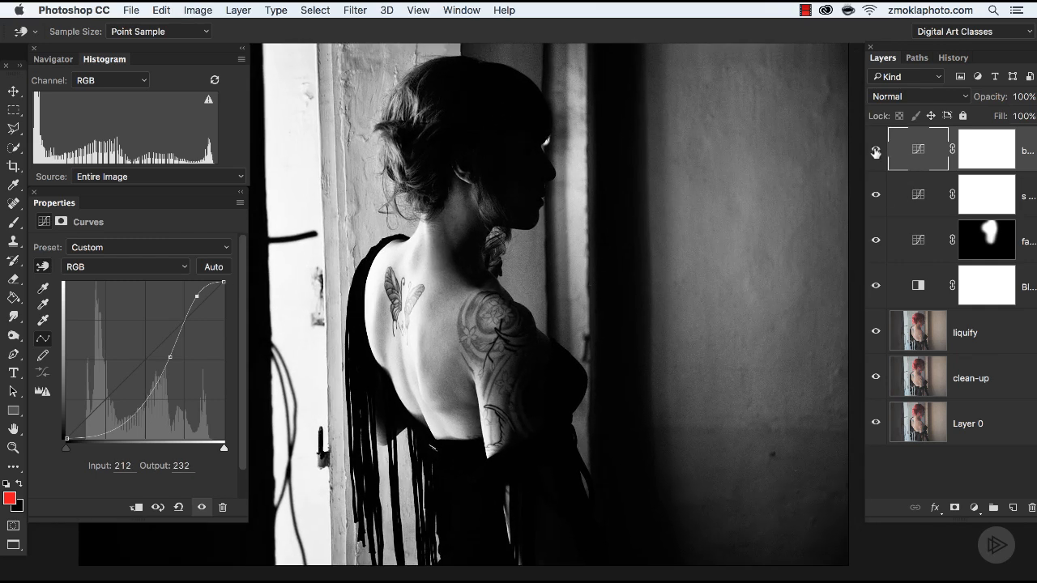
{"action": "left_click", "coordinate": [876, 151]}
{"action": "left_click", "coordinate": [876, 152]}
{"action": "left_click", "coordinate": [982, 153]}
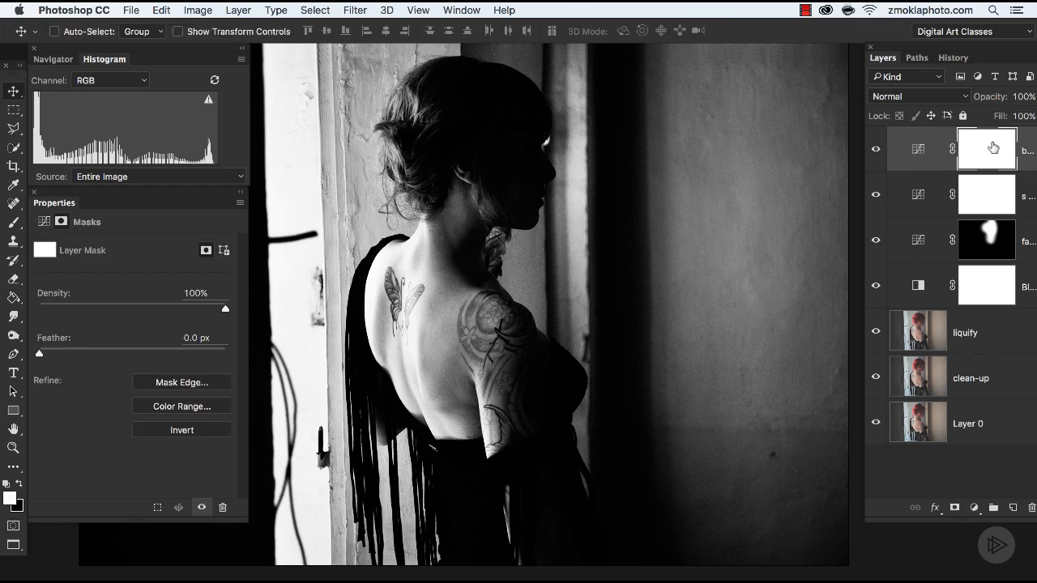
{"action": "key", "text": "super+i"}
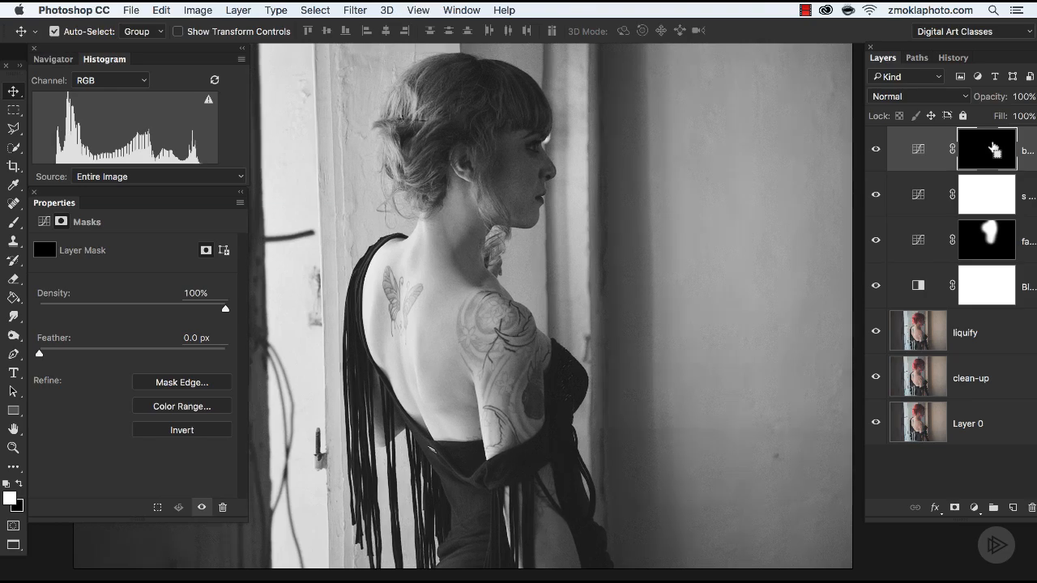
Step: Paint white on the body layer's mask over the butterfly tattoo and down the back, using a soft brush at 50% opacity
{"action": "key", "text": "super+equal"}
{"action": "left_click_drag", "start_coordinate": [502, 320], "coordinate": [556, 308]}
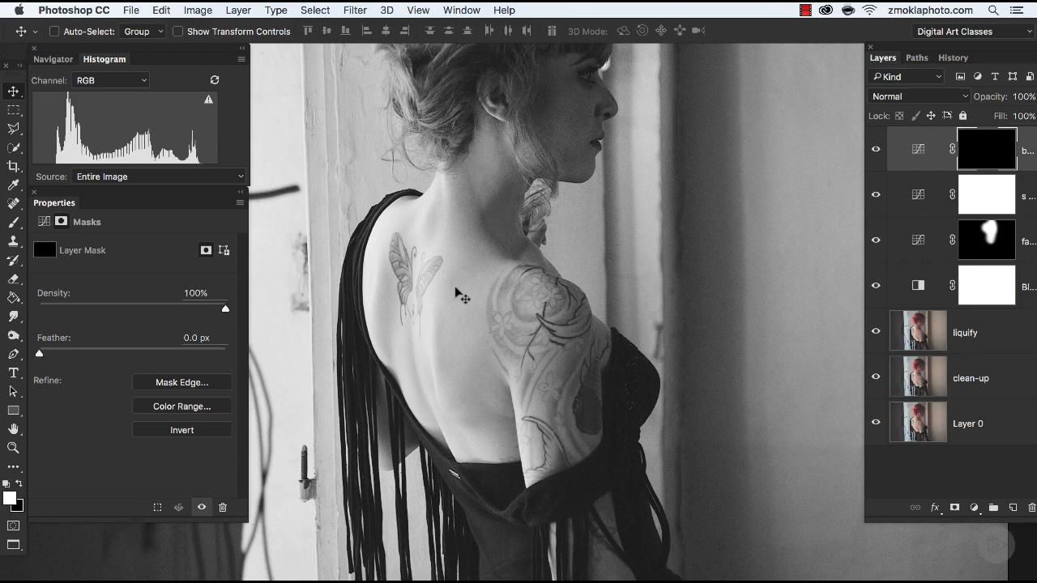
{"action": "key", "text": "b"}
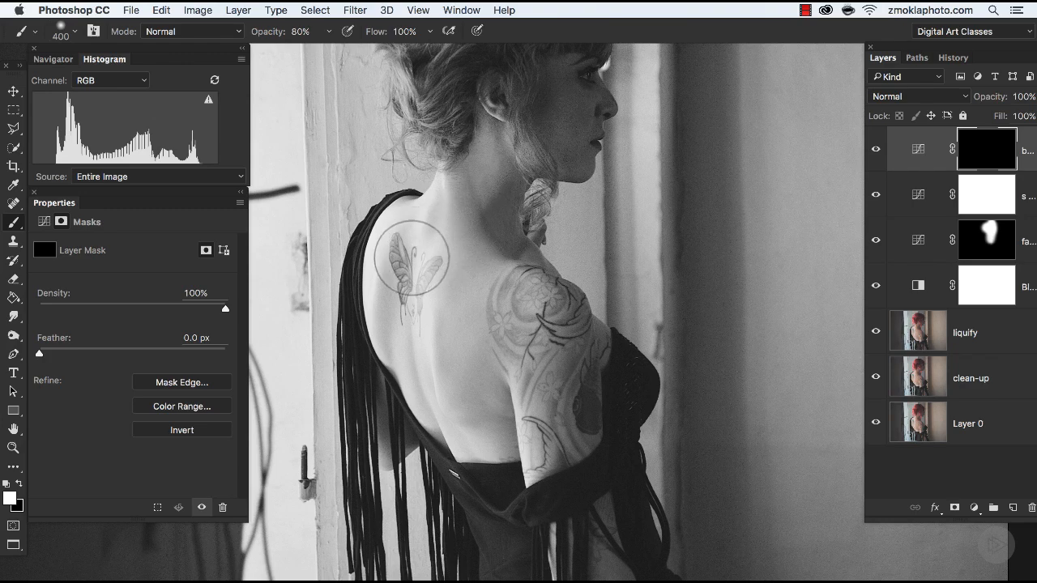
{"action": "left_click_drag", "start_coordinate": [412, 257], "coordinate": [403, 253]}
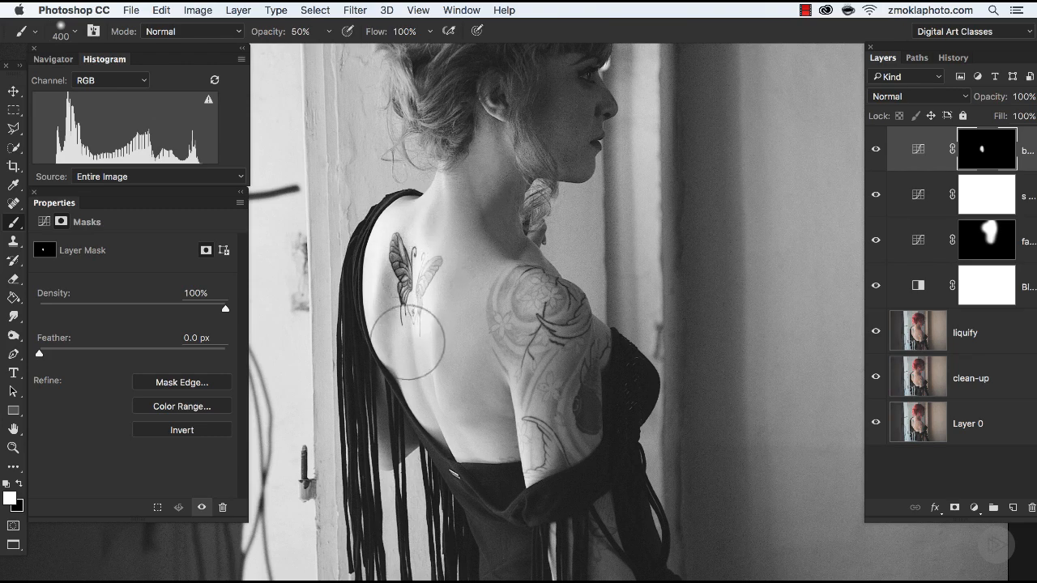
{"action": "left_click_drag", "start_coordinate": [407, 342], "coordinate": [410, 332]}
{"action": "mouse_move", "coordinate": [438, 245]}
{"action": "left_mouse_down"}
{"action": "mouse_move", "coordinate": [452, 381]}
{"action": "mouse_move", "coordinate": [444, 314]}
{"action": "mouse_move", "coordinate": [464, 396]}
{"action": "left_mouse_up"}
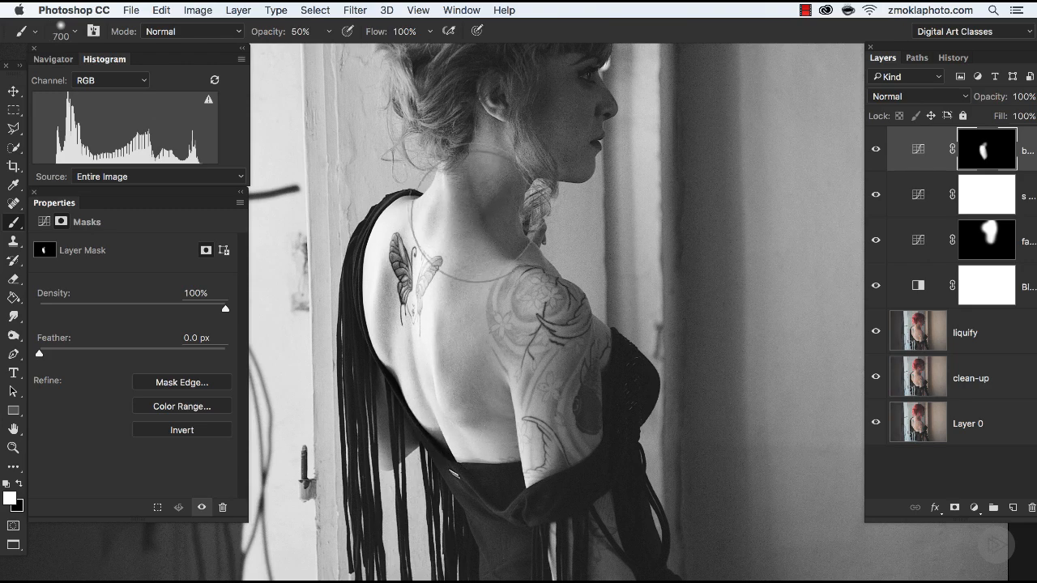
Step: Extend the white paint on the body layer's mask across the upper back toward the shoulder, using a soft brush at 50% opacity
{"action": "key", "text": "bracketright"}
{"action": "key", "text": "bracketright"}
{"action": "key", "text": "bracketright"}
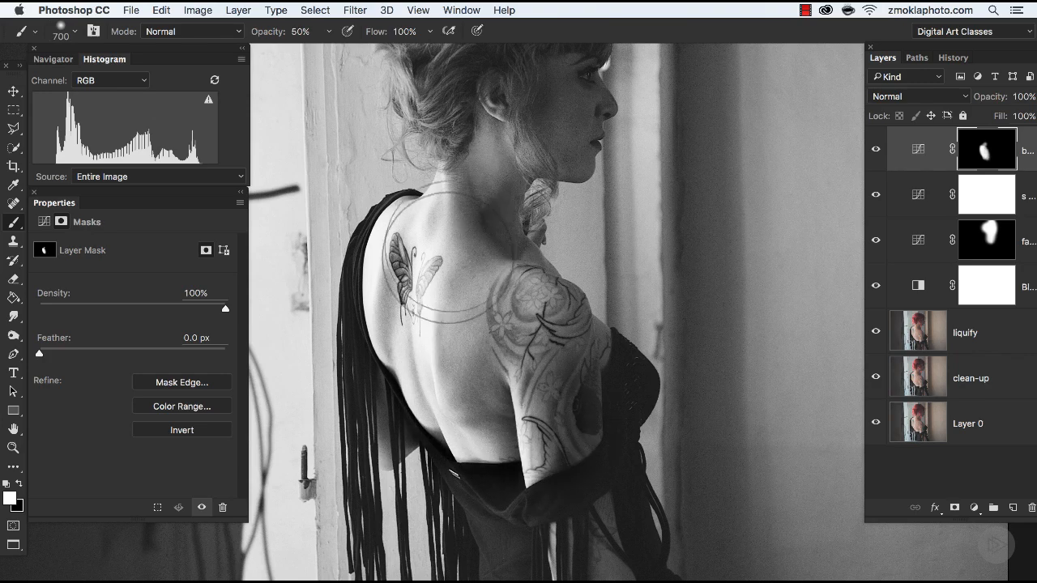
{"action": "scroll", "coordinate": [470, 223], "scroll_direction": "up", "scroll_amount": 5}
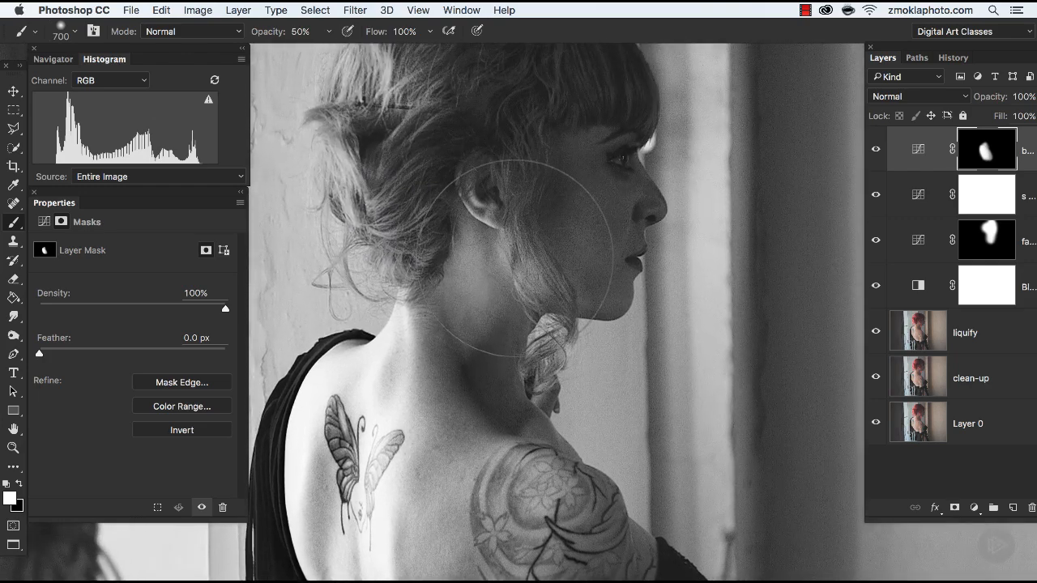
Step: Paint lightly in white on the body layer's mask over the neck and hair, using a 600 px brush at 20% opacity
{"action": "key", "text": "bracketleft"}
{"action": "key", "text": "bracketleft"}
{"action": "key", "text": "bracketleft"}
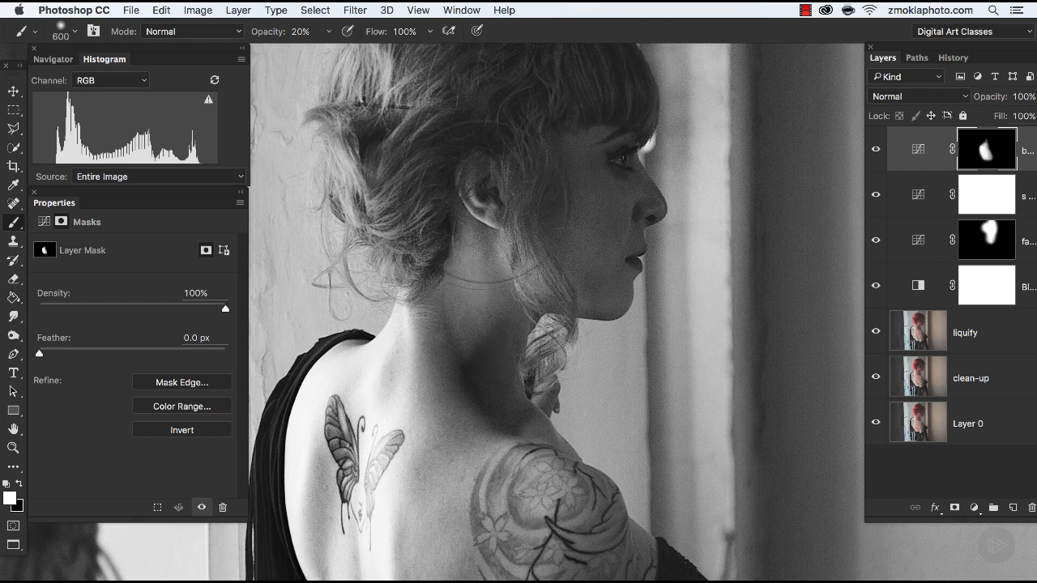
{"action": "left_click_drag", "start_coordinate": [383, 188], "coordinate": [393, 227]}
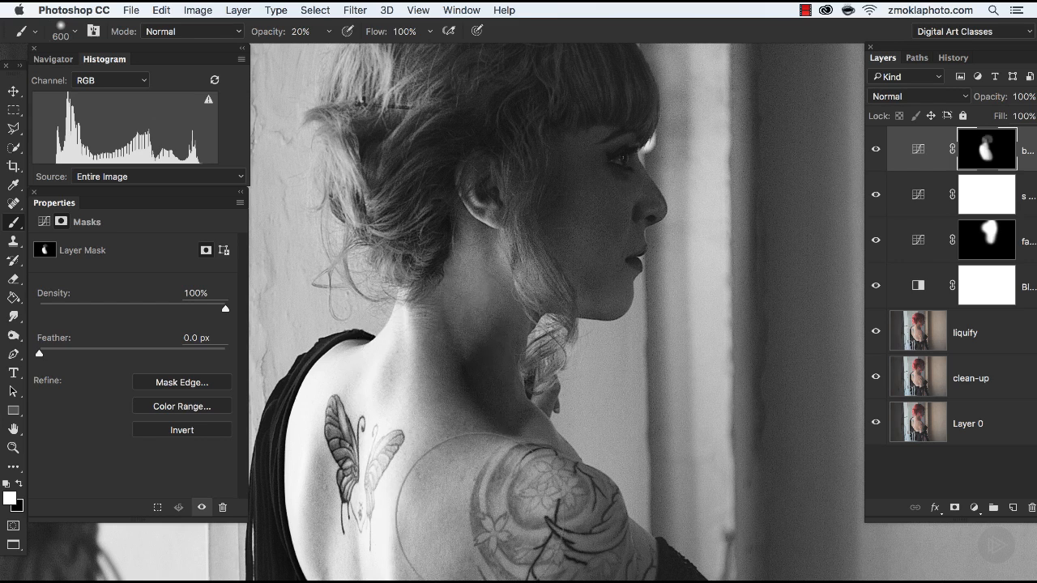
Step: Paint white at 20% opacity on the body layer's mask over the shoulder and arm tattoos, varying the brush between 600 and 900 px
{"action": "key", "text": "super+minus"}
{"action": "left_click_drag", "start_coordinate": [517, 435], "coordinate": [492, 250]}
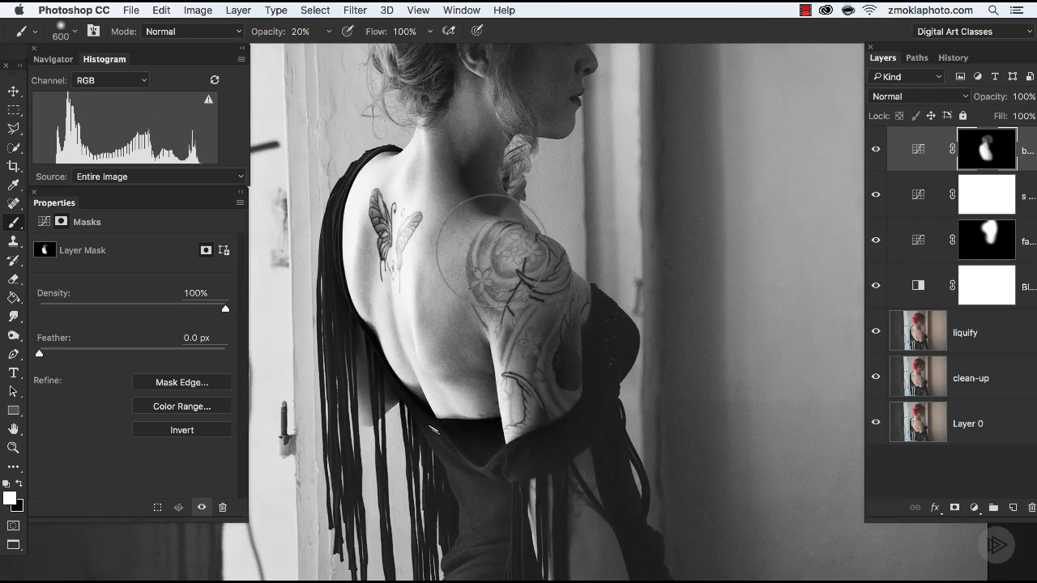
{"action": "key", "text": "bracketright"}
{"action": "key", "text": "bracketright"}
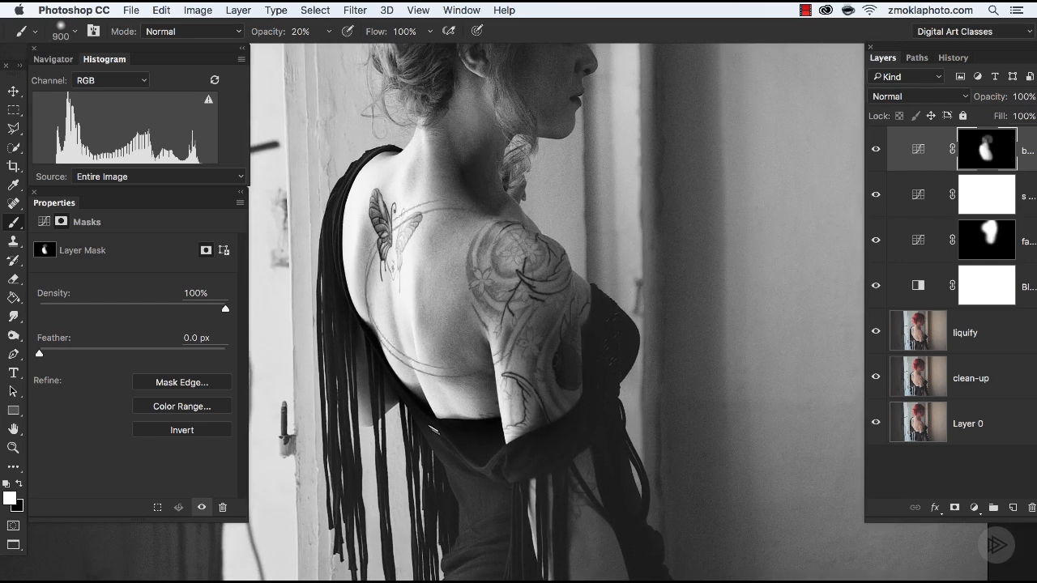
{"action": "key", "text": "bracketleft"}
{"action": "key", "text": "bracketleft"}
{"action": "key", "text": "bracketleft"}
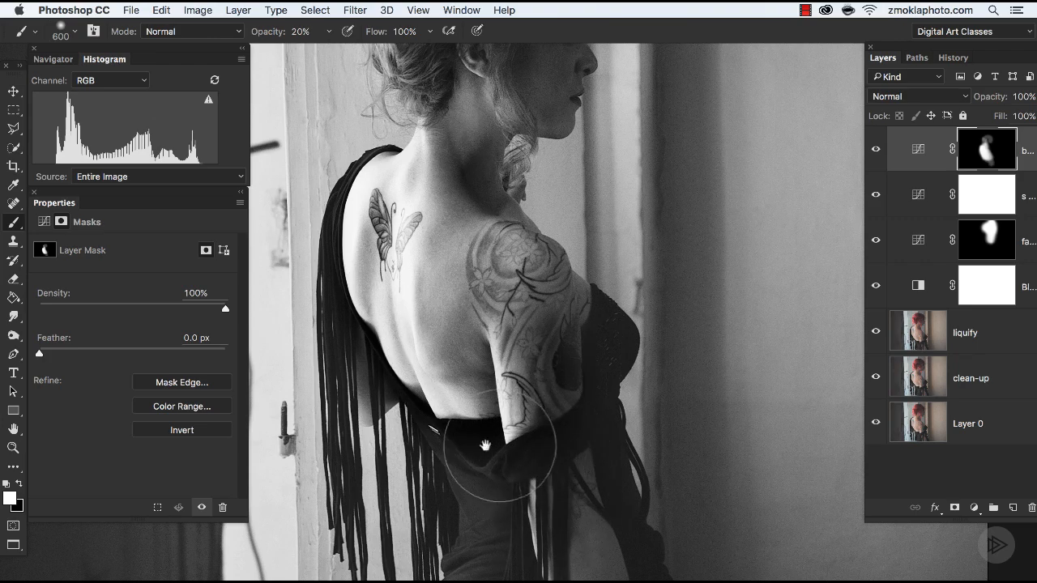
Step: Continue the white mask painting at 20% opacity over the lower back and top of the dress with a 500 to 700 px brush
{"action": "left_click_drag", "start_coordinate": [440, 401], "coordinate": [405, 271]}
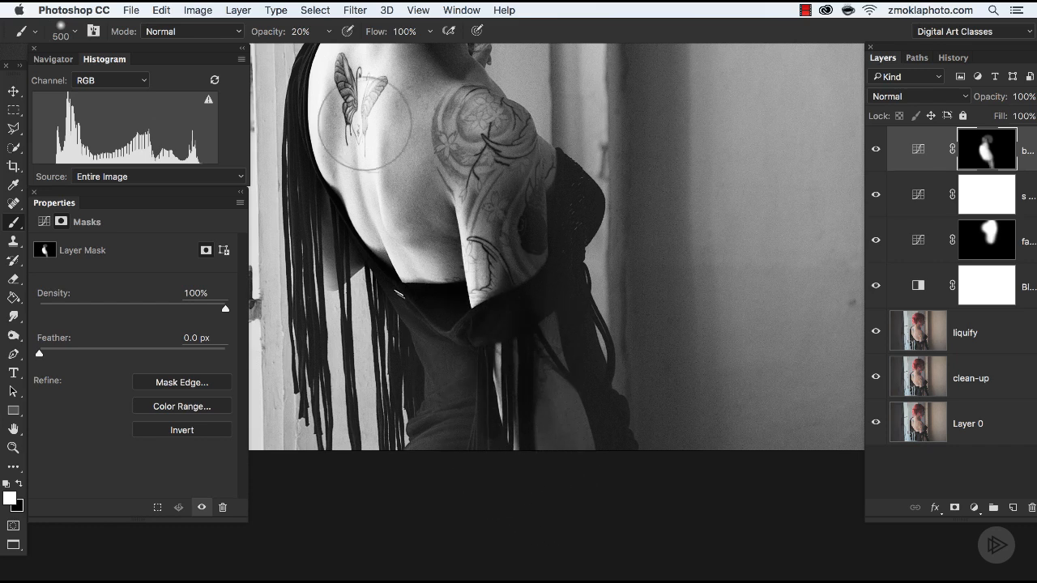
{"action": "key", "text": "bracketright"}
{"action": "key", "text": "bracketright"}
{"action": "left_click_drag", "start_coordinate": [445, 239], "coordinate": [508, 376]}
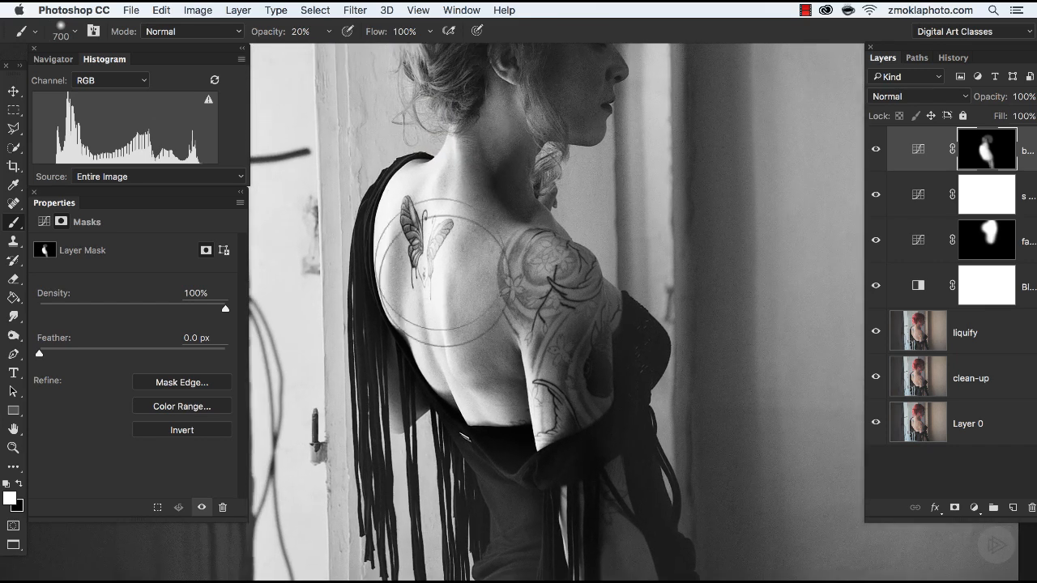
{"action": "left_click_drag", "start_coordinate": [497, 248], "coordinate": [512, 383]}
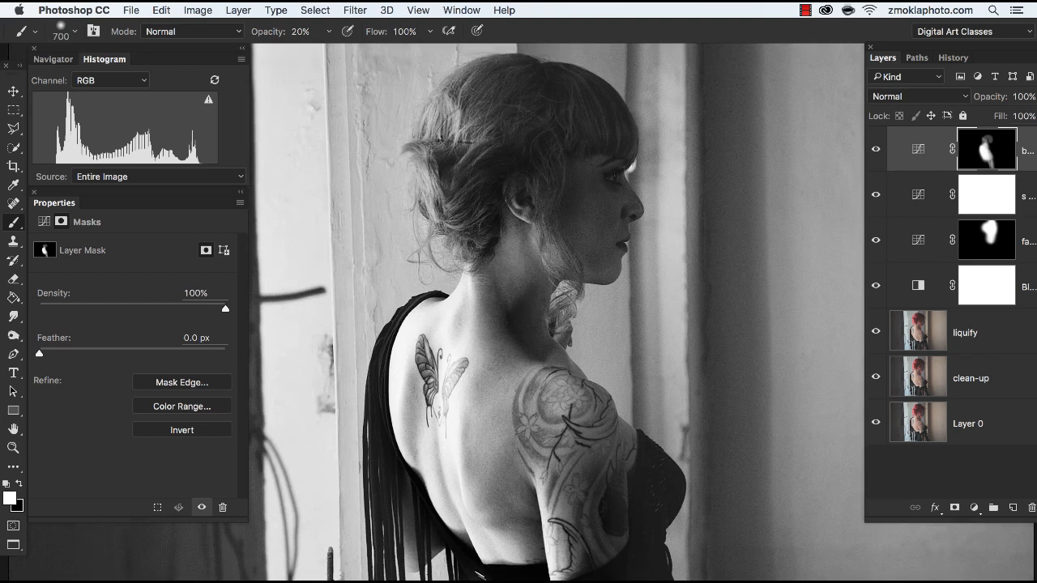
Step: Paint black at 20% opacity on the body layer's mask over the face and hair to soften the effect there, using a 500 to 700 px brush
{"action": "left_click_drag", "start_coordinate": [629, 233], "coordinate": [631, 286]}
{"action": "key", "text": "bracketleft"}
{"action": "key", "text": "bracketleft"}
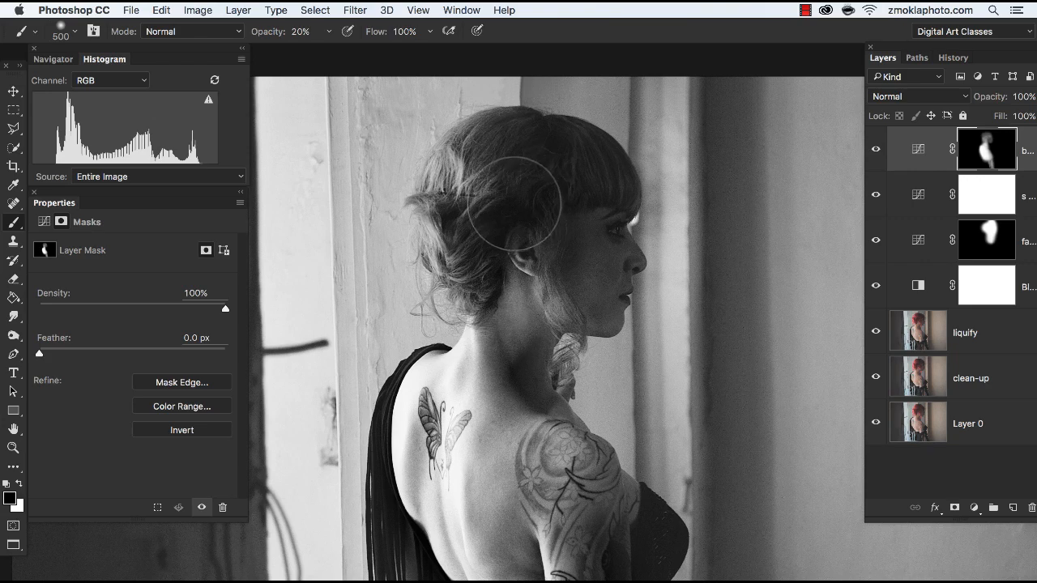
{"action": "key", "text": "bracketright"}
{"action": "key", "text": "bracketright"}
{"action": "key", "text": "bracketright"}
{"action": "key", "text": "bracketright"}
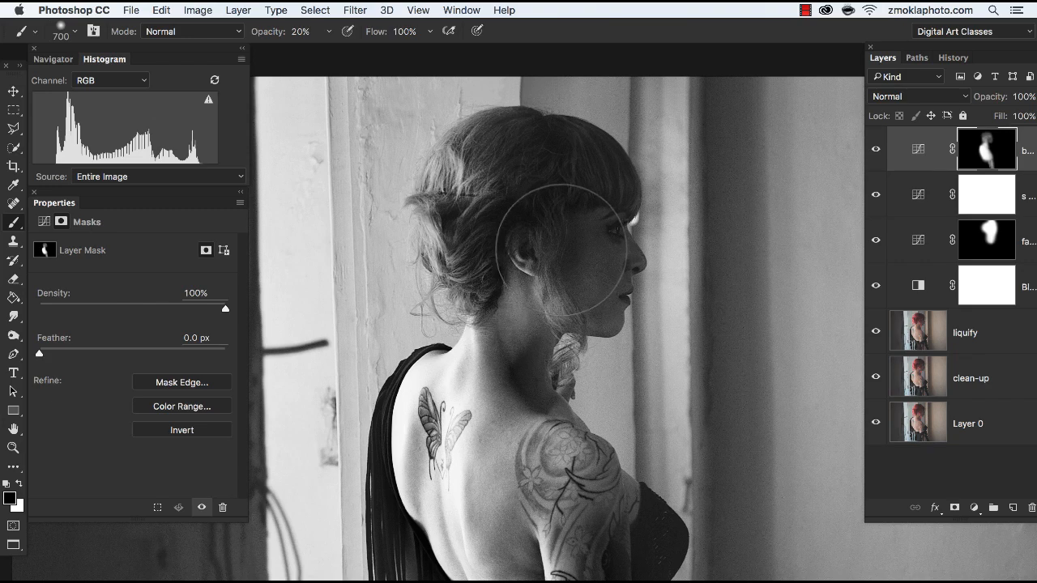
{"action": "key", "text": "bracketleft"}
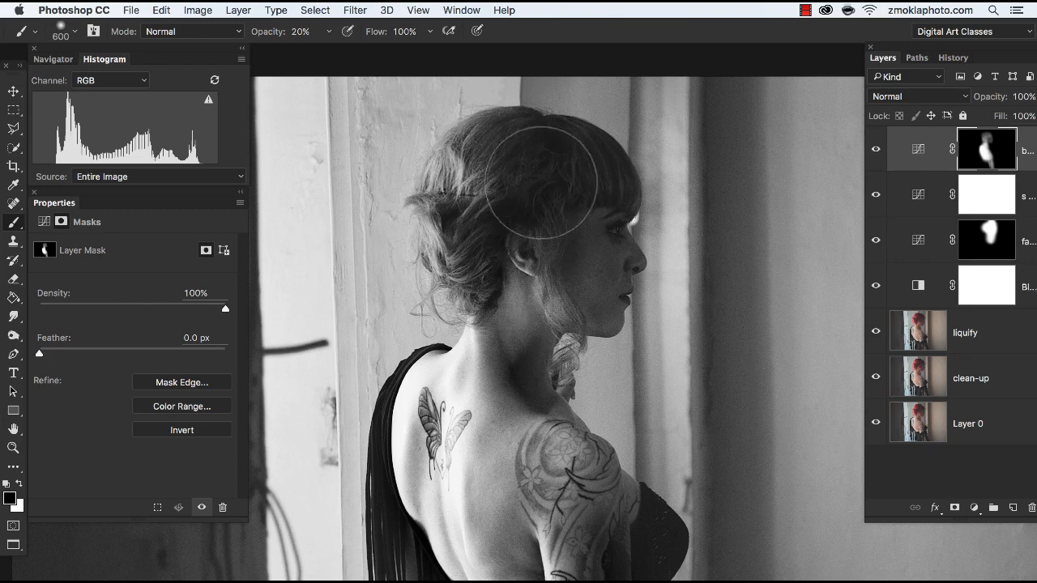
{"action": "mouse_move", "coordinate": [520, 226]}
{"action": "left_mouse_down"}
{"action": "mouse_move", "coordinate": [509, 306]}
{"action": "mouse_move", "coordinate": [570, 194]}
{"action": "left_mouse_up"}
{"action": "mouse_move", "coordinate": [542, 235]}
{"action": "left_mouse_down"}
{"action": "mouse_move", "coordinate": [566, 218]}
{"action": "mouse_move", "coordinate": [578, 244]}
{"action": "mouse_move", "coordinate": [576, 199]}
{"action": "mouse_move", "coordinate": [548, 184]}
{"action": "mouse_move", "coordinate": [567, 236]}
{"action": "left_mouse_up"}
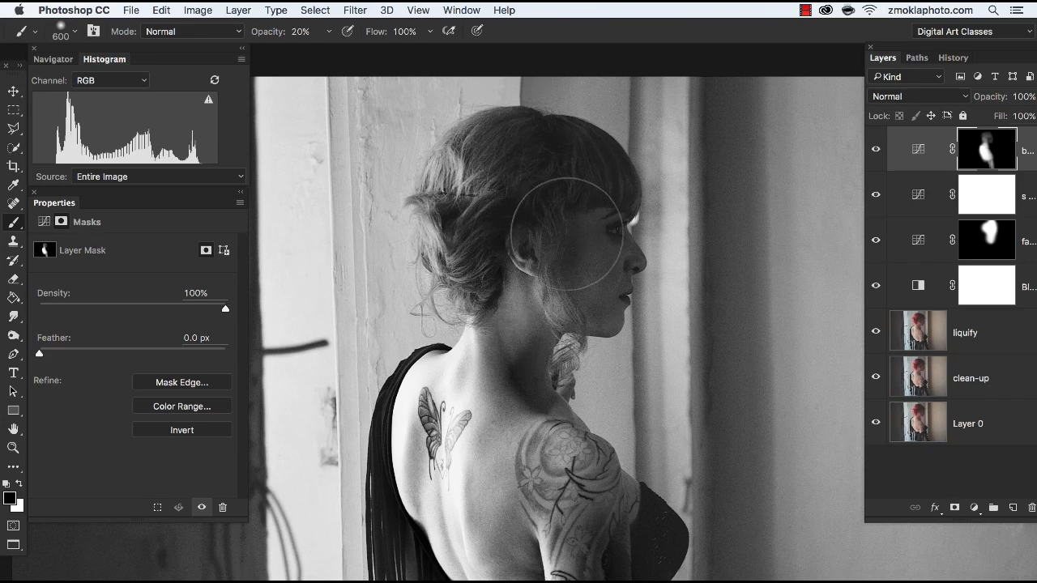
Step: View the whole portrait and compare it with the body layer hidden and shown
{"action": "key", "text": "super+minus"}
{"action": "key", "text": "super+minus"}
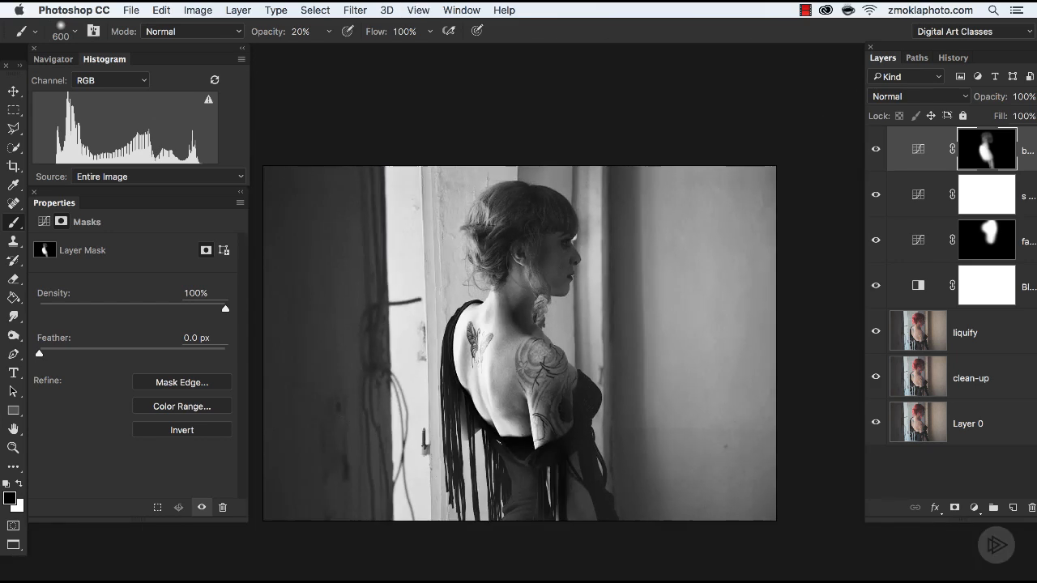
{"action": "left_click_drag", "start_coordinate": [558, 393], "coordinate": [599, 356]}
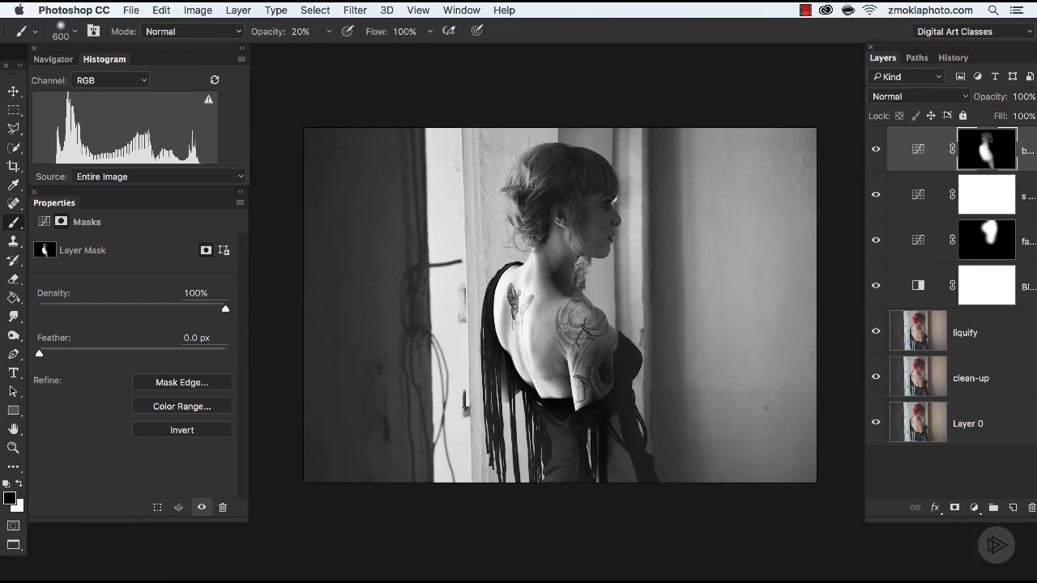
{"action": "left_click", "coordinate": [875, 151]}
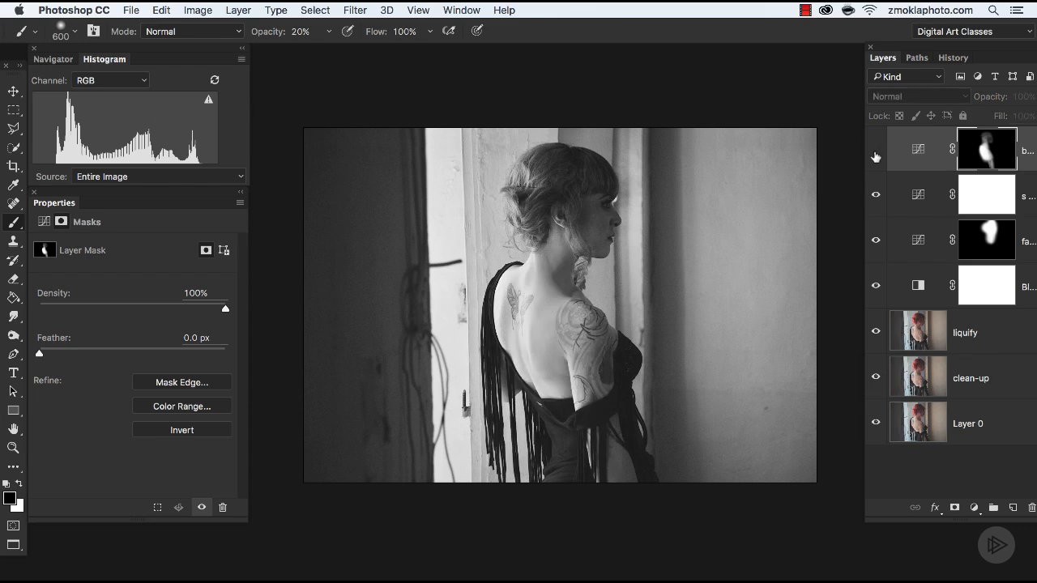
{"action": "left_click", "coordinate": [875, 150]}
Step: Paint black at 20% opacity on the body layer's mask over the dark dress fabric below the back and arm, using a 250 to 500 px brush
{"action": "key", "text": "super+plus"}
{"action": "key", "text": "super+plus"}
{"action": "key", "text": "super+plus"}
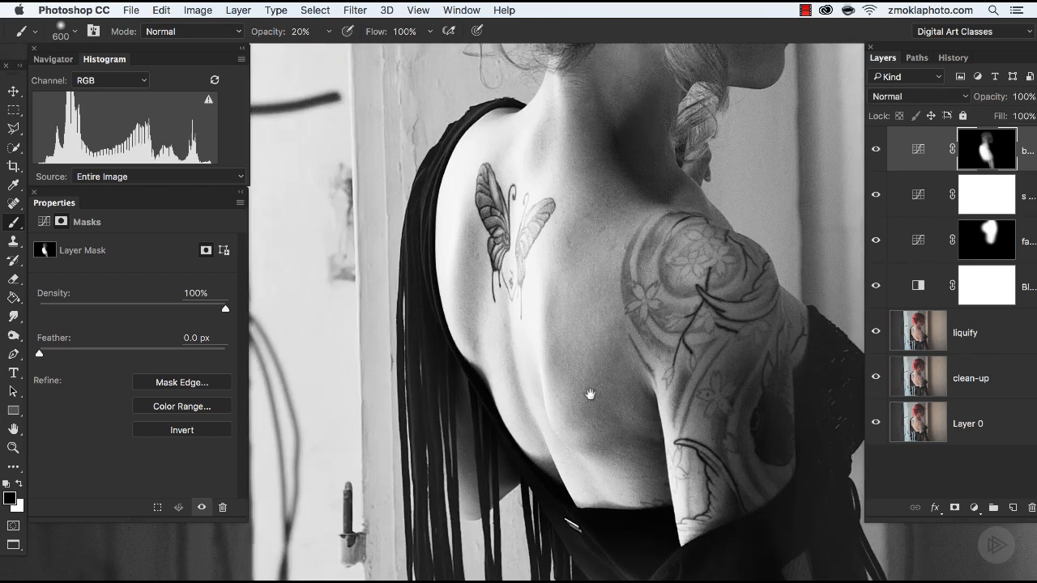
{"action": "left_click_drag", "start_coordinate": [590, 394], "coordinate": [495, 241]}
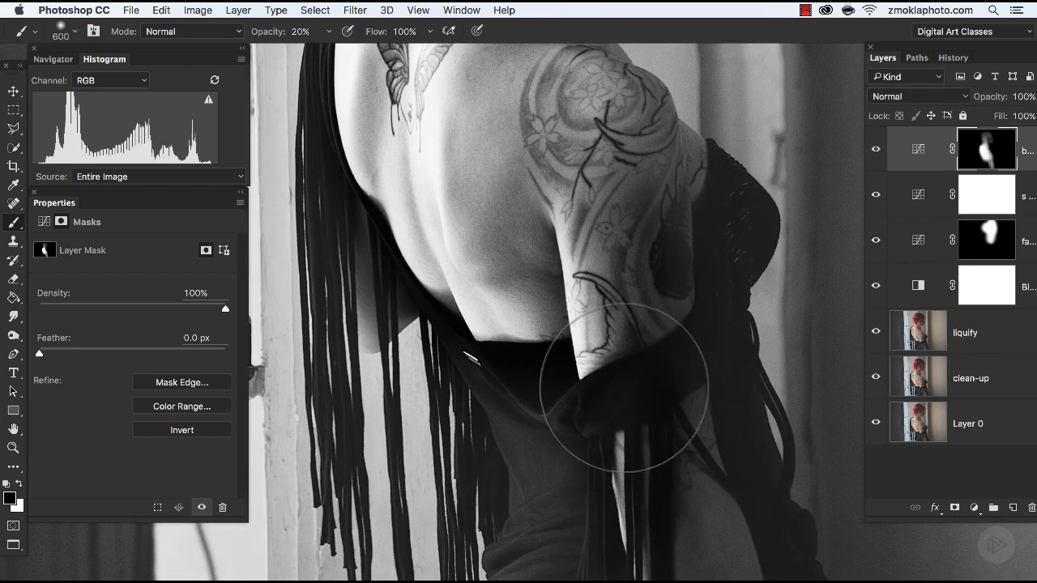
{"action": "key", "text": "bracketleft"}
{"action": "key", "text": "bracketleft"}
{"action": "key", "text": "bracketleft"}
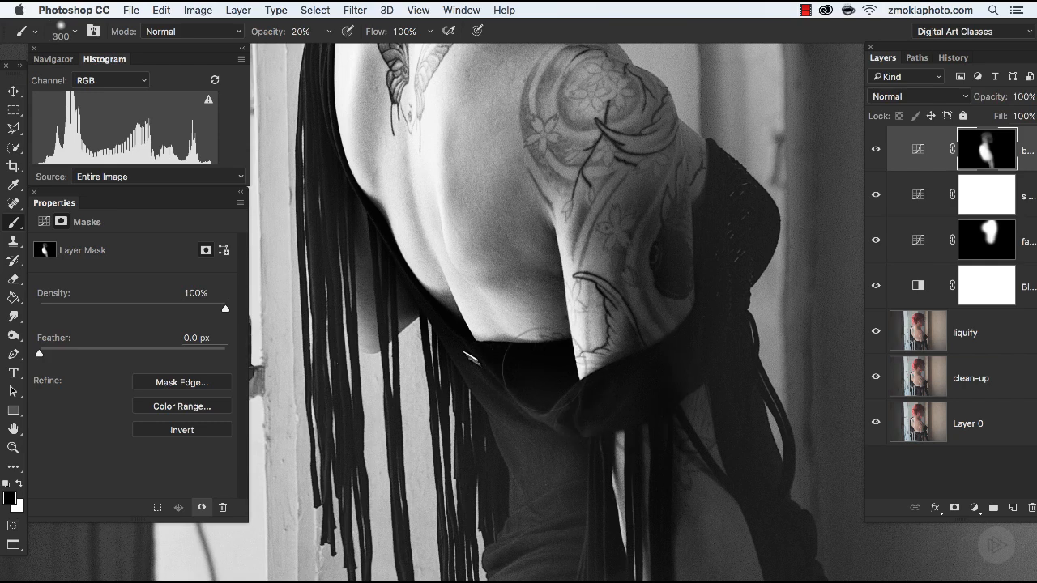
{"action": "key", "text": "bracketright"}
{"action": "key", "text": "bracketright"}
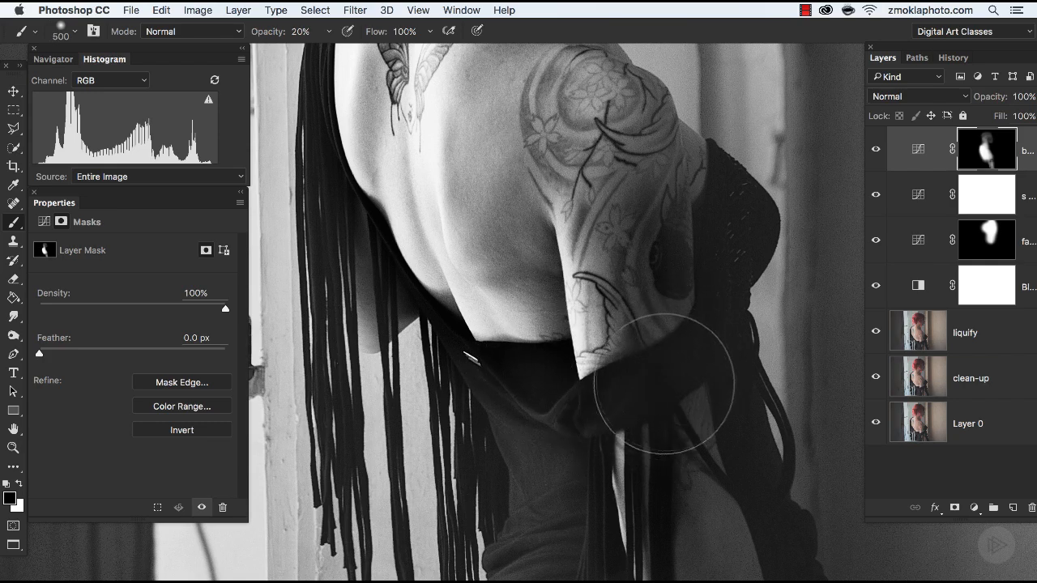
{"action": "key", "text": "bracketleft"}
{"action": "mouse_move", "coordinate": [558, 410]}
{"action": "left_mouse_down"}
{"action": "mouse_move", "coordinate": [525, 381]}
{"action": "mouse_move", "coordinate": [558, 383]}
{"action": "left_mouse_up"}
{"action": "key", "text": "bracketleft"}
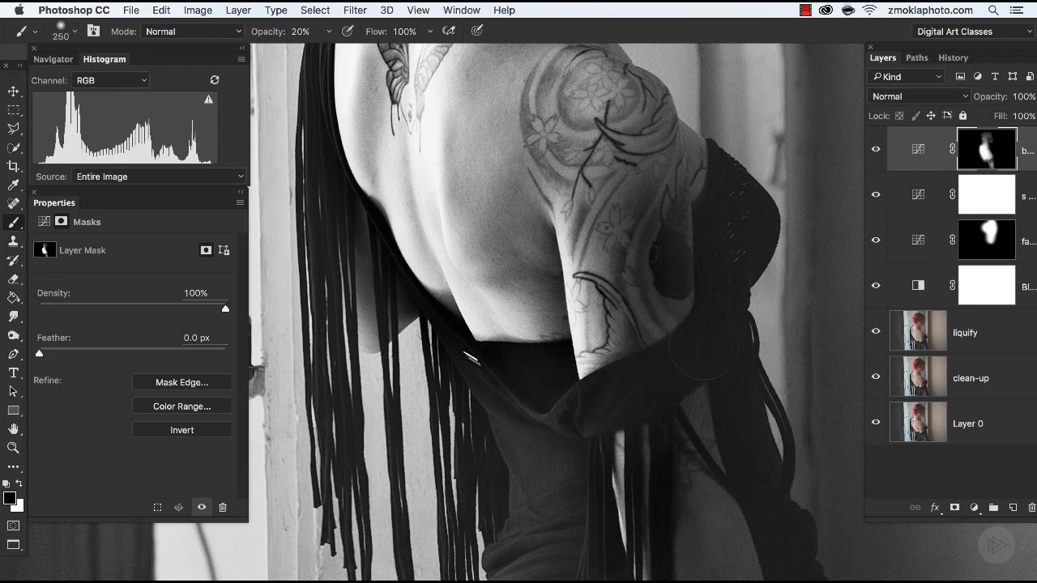
{"action": "key", "text": "bracketright"}
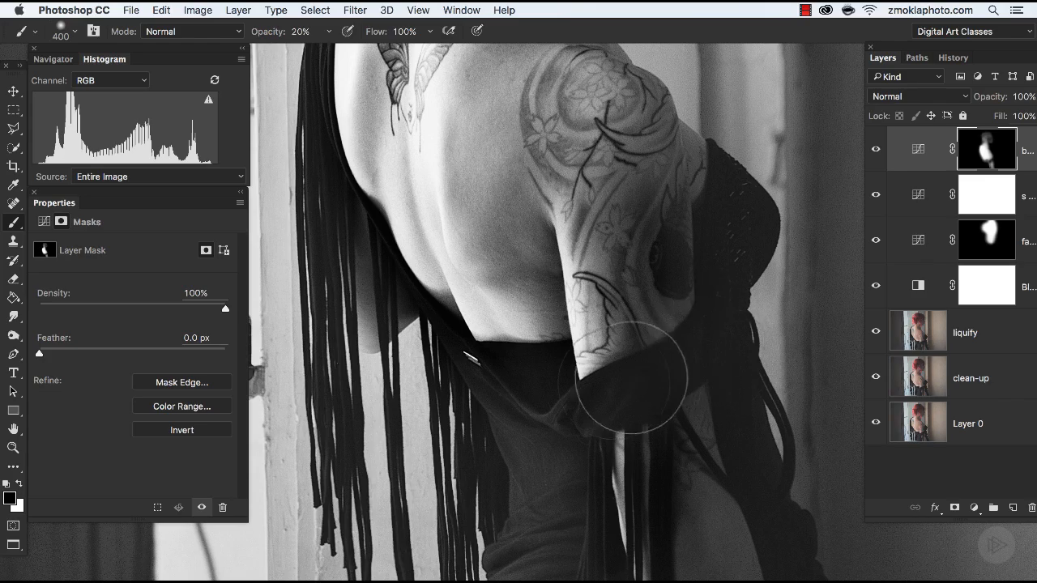
{"action": "left_click_drag", "start_coordinate": [653, 385], "coordinate": [695, 484]}
Step: Paint white at 20% opacity on the body layer's mask over the dark wall behind the woman's back, enlarging the soft brush to 2000 px
{"action": "key", "text": "super+minus"}
{"action": "key", "text": "super+minus"}
{"action": "mouse_move", "coordinate": [548, 270]}
{"action": "left_mouse_down"}
{"action": "mouse_move", "coordinate": [533, 378]}
{"action": "mouse_move", "coordinate": [606, 363]}
{"action": "mouse_move", "coordinate": [706, 371]}
{"action": "mouse_move", "coordinate": [665, 342]}
{"action": "left_mouse_up"}
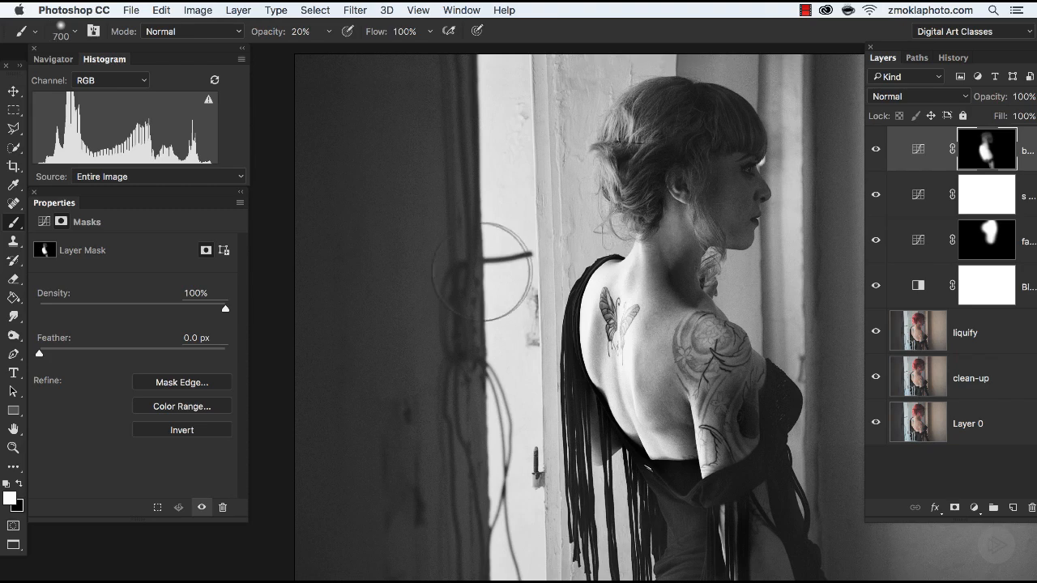
{"action": "key", "text": "bracketright"}
{"action": "key", "text": "bracketright"}
{"action": "key", "text": "bracketright"}
{"action": "key", "text": "bracketright"}
{"action": "key", "text": "bracketright"}
{"action": "key", "text": "super+minus"}
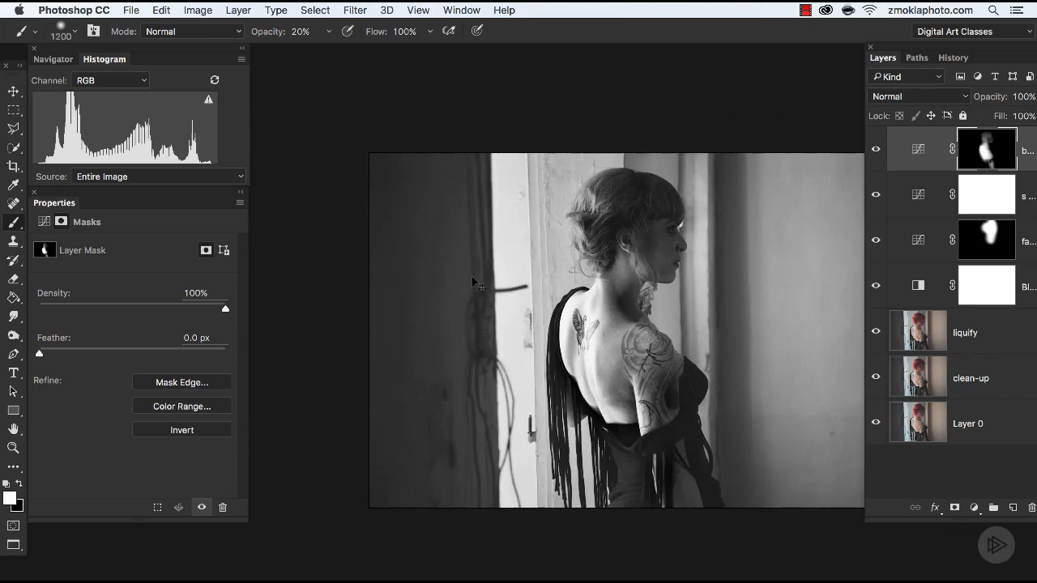
{"action": "left_click_drag", "start_coordinate": [529, 339], "coordinate": [463, 303]}
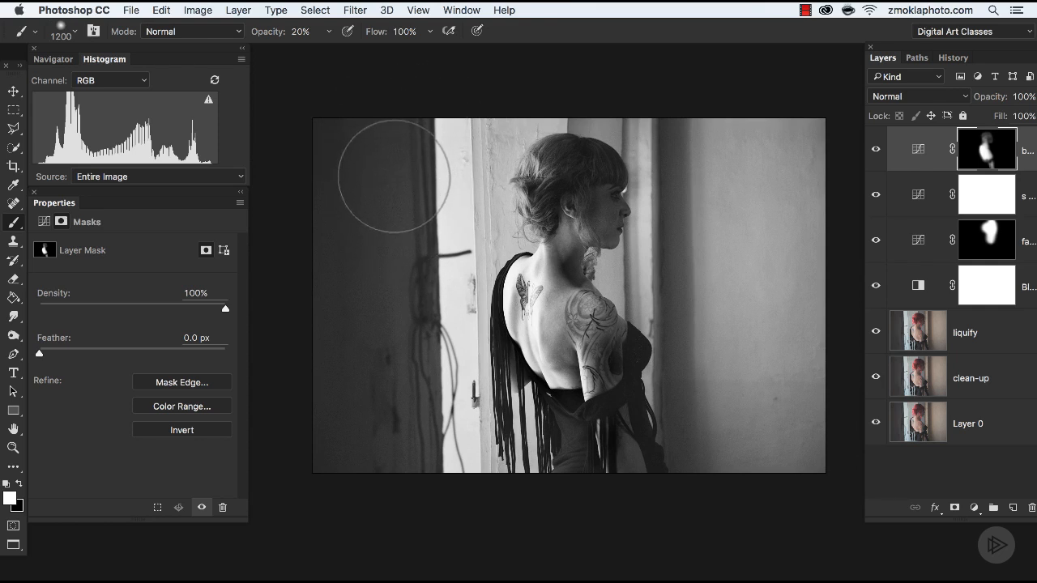
{"action": "key", "text": "bracketright"}
{"action": "key", "text": "bracketright"}
{"action": "key", "text": "bracketright"}
{"action": "key", "text": "bracketright"}
{"action": "key", "text": "bracketright"}
{"action": "key", "text": "bracketright"}
{"action": "key", "text": "bracketright"}
{"action": "key", "text": "bracketright"}
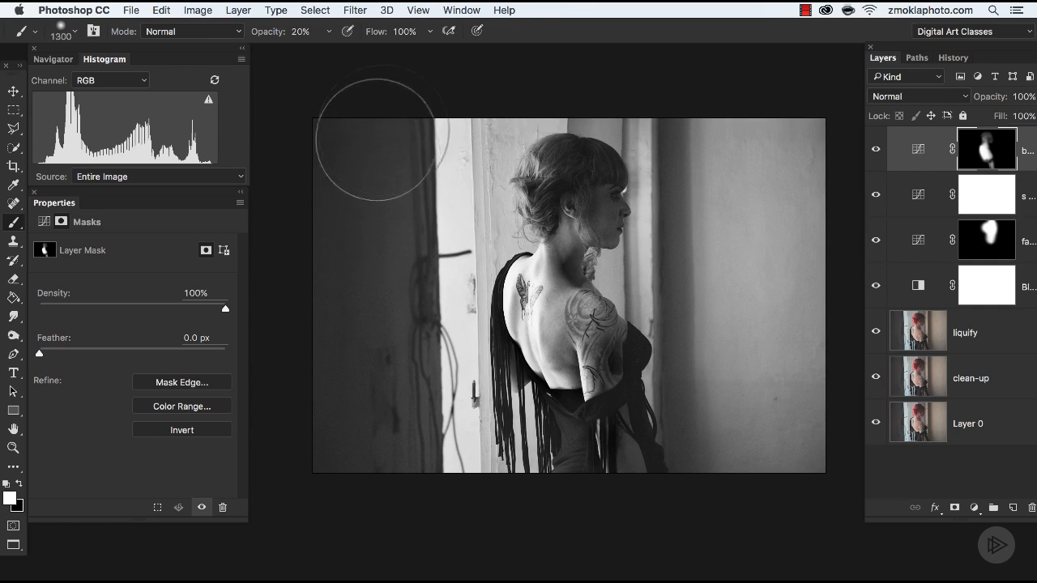
{"action": "mouse_move", "coordinate": [360, 149]}
{"action": "left_mouse_down"}
{"action": "mouse_move", "coordinate": [347, 324]}
{"action": "mouse_move", "coordinate": [375, 243]}
{"action": "mouse_move", "coordinate": [330, 168]}
{"action": "mouse_move", "coordinate": [328, 531]}
{"action": "mouse_move", "coordinate": [382, 92]}
{"action": "mouse_move", "coordinate": [323, 223]}
{"action": "mouse_move", "coordinate": [284, 440]}
{"action": "mouse_move", "coordinate": [320, 172]}
{"action": "left_mouse_up"}
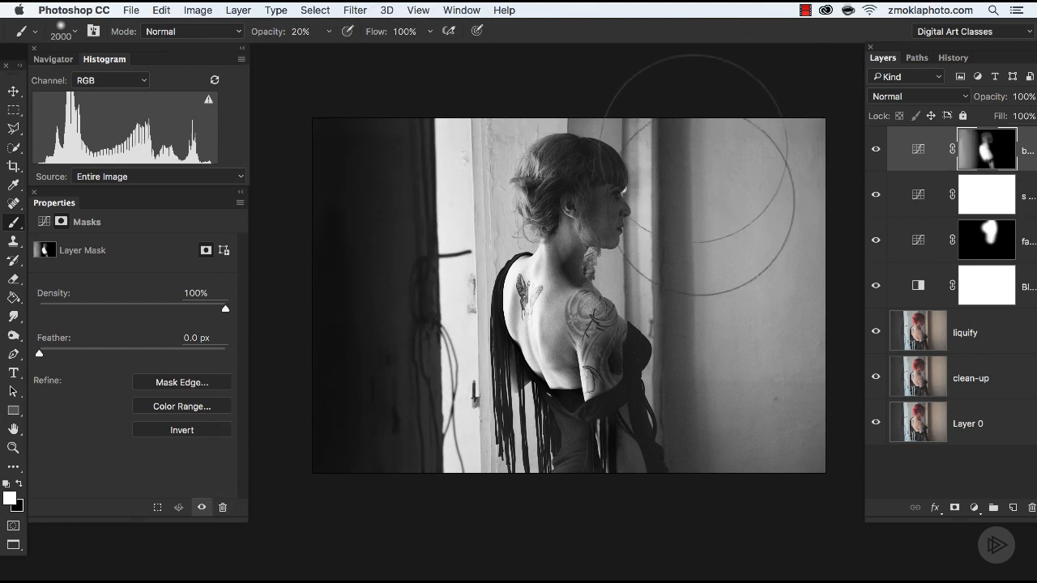
Step: Darken the wall in front of the woman through the mask with a 2000 px brush, and build up the wall behind her at 1700 px
{"action": "mouse_move", "coordinate": [675, 116]}
{"action": "left_mouse_down"}
{"action": "mouse_move", "coordinate": [739, 243]}
{"action": "mouse_move", "coordinate": [746, 231]}
{"action": "mouse_move", "coordinate": [743, 410]}
{"action": "left_mouse_up"}
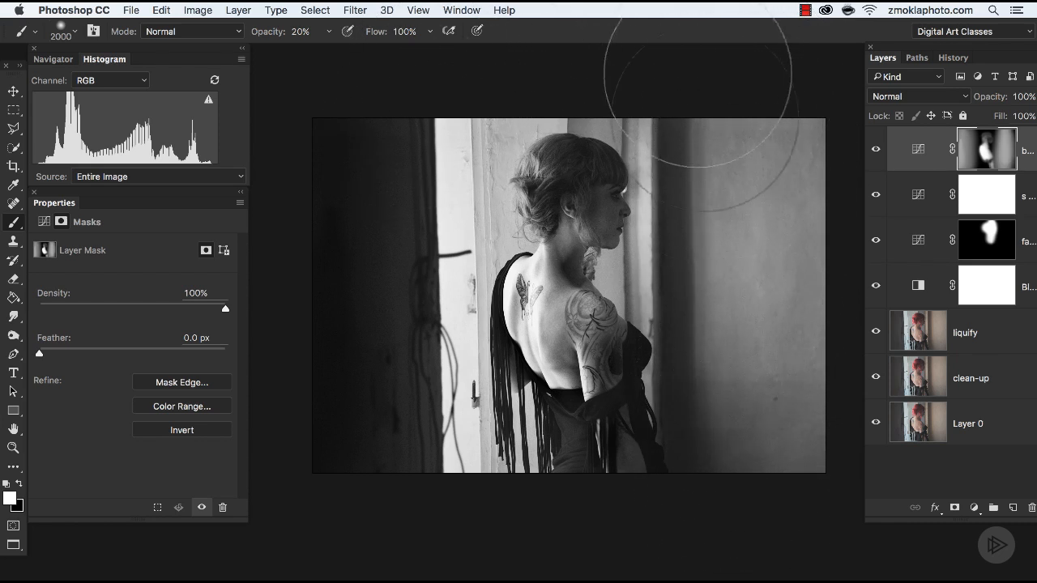
{"action": "key", "text": "bracketleft"}
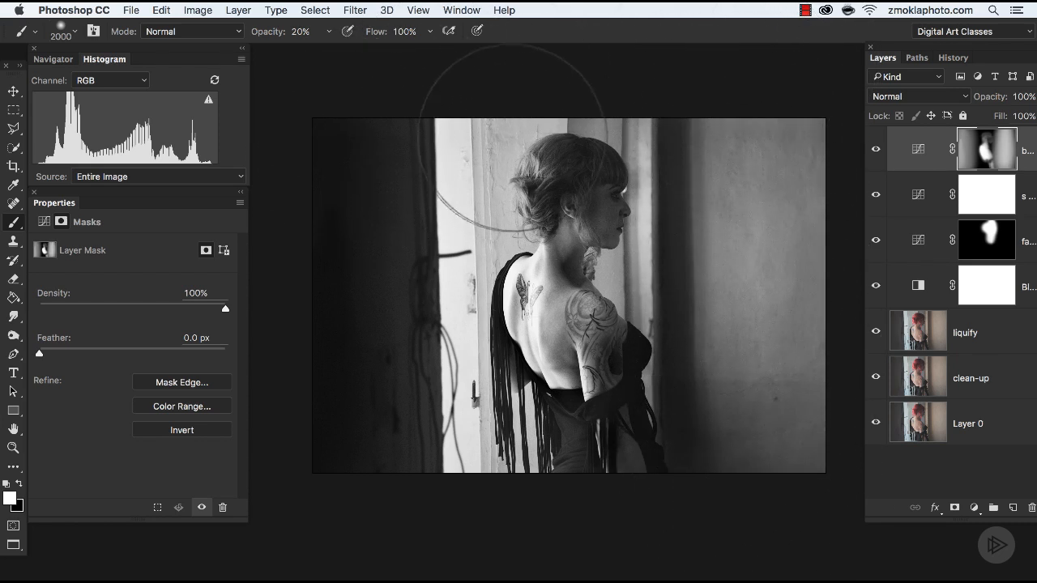
{"action": "key", "text": "bracketleft"}
{"action": "key", "text": "bracketleft"}
{"action": "mouse_move", "coordinate": [493, 113]}
{"action": "left_mouse_down"}
{"action": "mouse_move", "coordinate": [490, 292]}
{"action": "mouse_move", "coordinate": [462, 500]}
{"action": "left_mouse_up"}
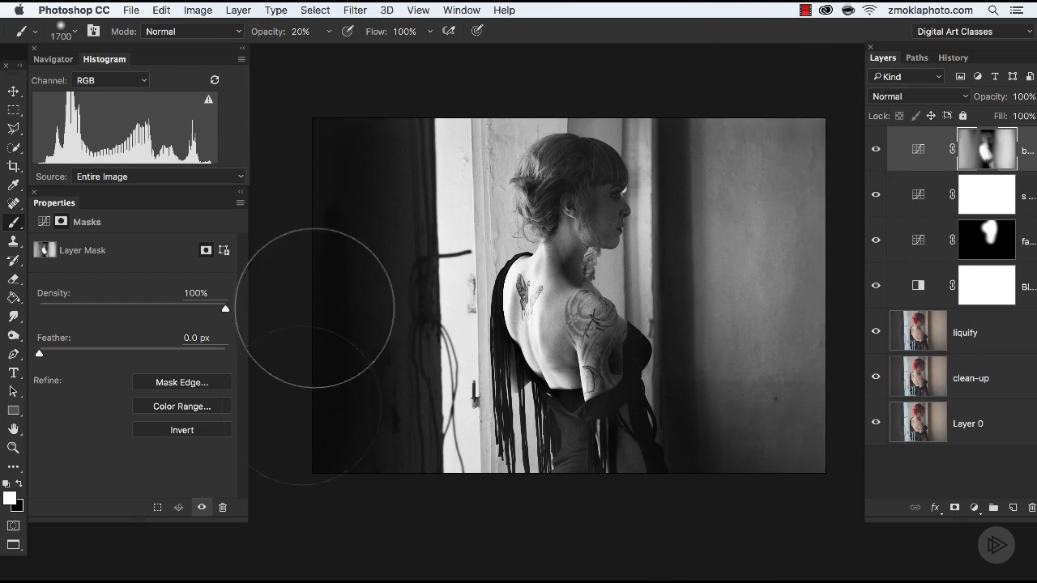
{"action": "left_click_drag", "start_coordinate": [416, 105], "coordinate": [425, 532]}
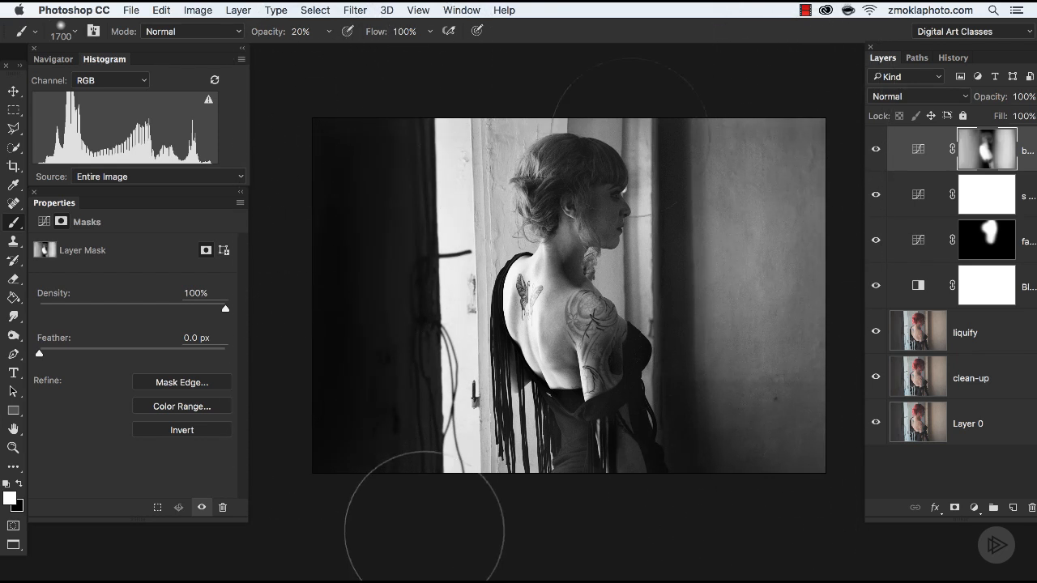
Step: Toggle the body layer's visibility repeatedly to compare the contrast on the figure and walls, and view the whole portrait
{"action": "left_click", "coordinate": [875, 154]}
{"action": "left_click", "coordinate": [875, 154]}
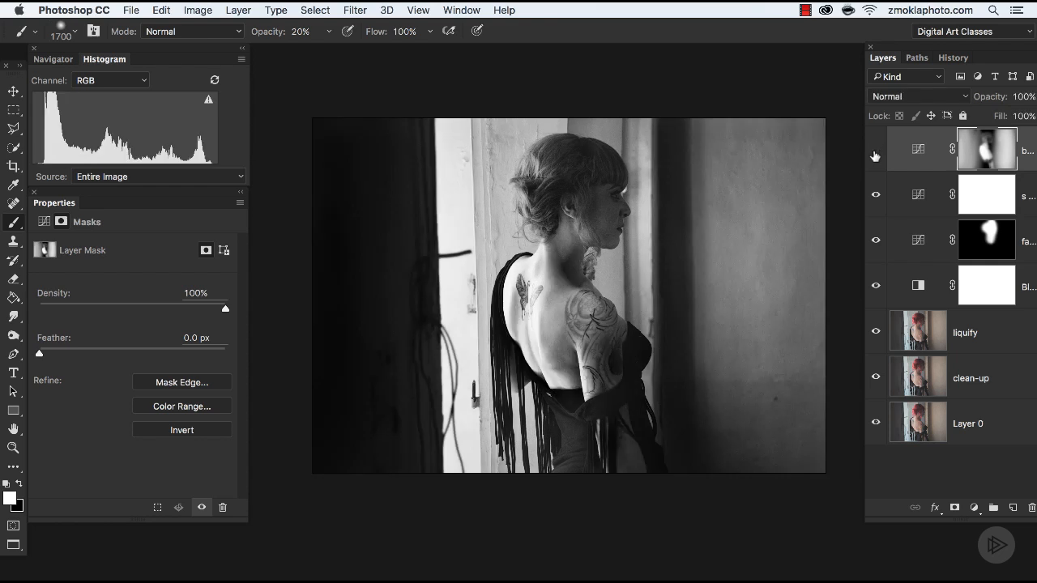
{"action": "left_click", "coordinate": [875, 155]}
{"action": "left_click", "coordinate": [876, 154]}
{"action": "scroll", "coordinate": [828, 235], "scroll_direction": "right", "scroll_amount": 3}
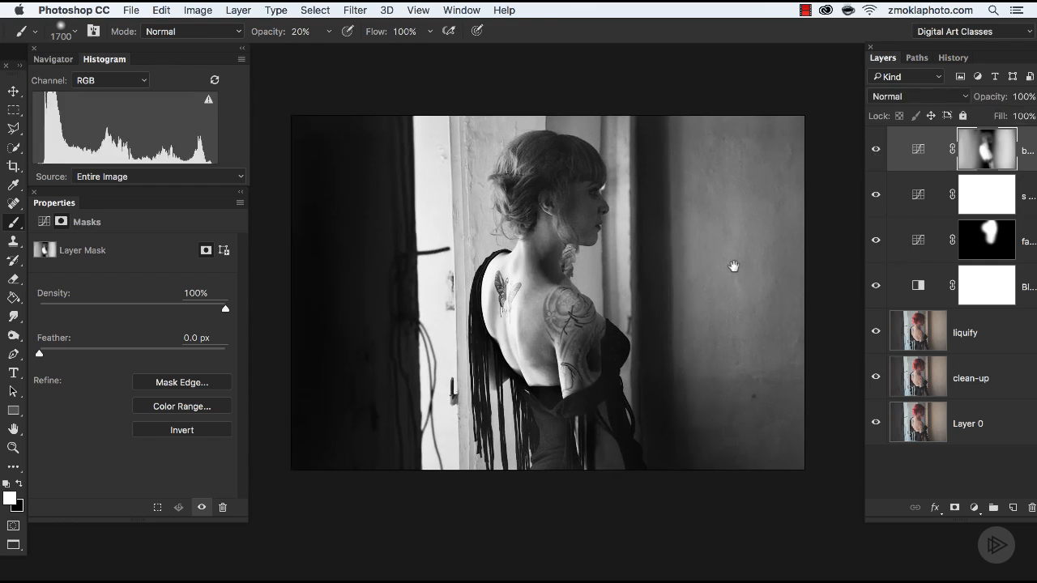
{"action": "key", "text": "super+minus"}
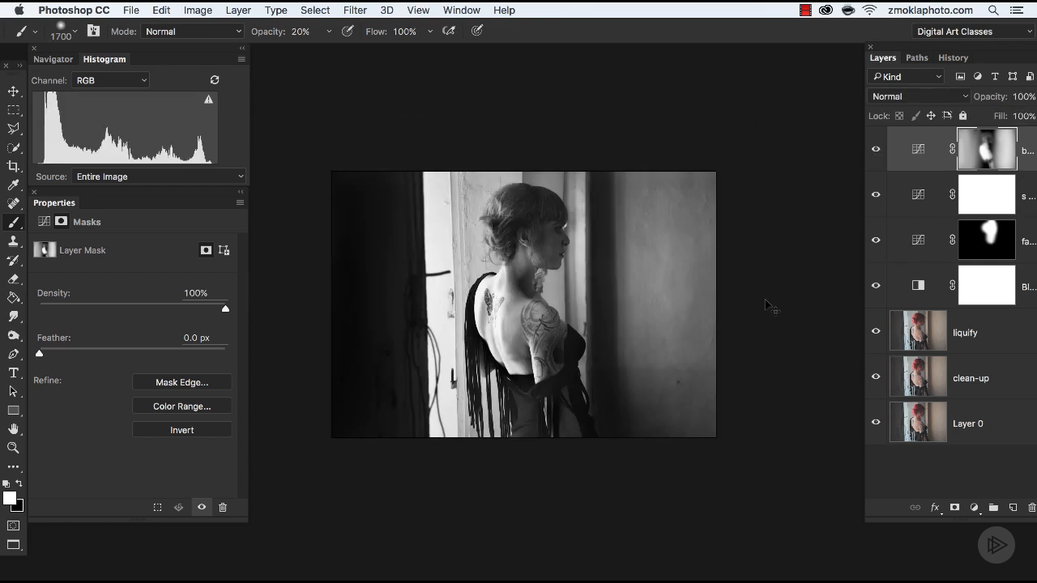
Step: Paint white at 20% opacity on the body layer's mask down the wall in front of the woman, using a 1900 px brush and 1700 px near its base
{"action": "key", "text": "super+equal"}
{"action": "key", "text": "super+equal"}
{"action": "mouse_move", "coordinate": [598, 325]}
{"action": "left_mouse_down"}
{"action": "mouse_move", "coordinate": [613, 361]}
{"action": "mouse_move", "coordinate": [511, 363]}
{"action": "mouse_move", "coordinate": [461, 384]}
{"action": "left_mouse_up"}
{"action": "key", "text": "bracketright"}
{"action": "key", "text": "bracketright"}
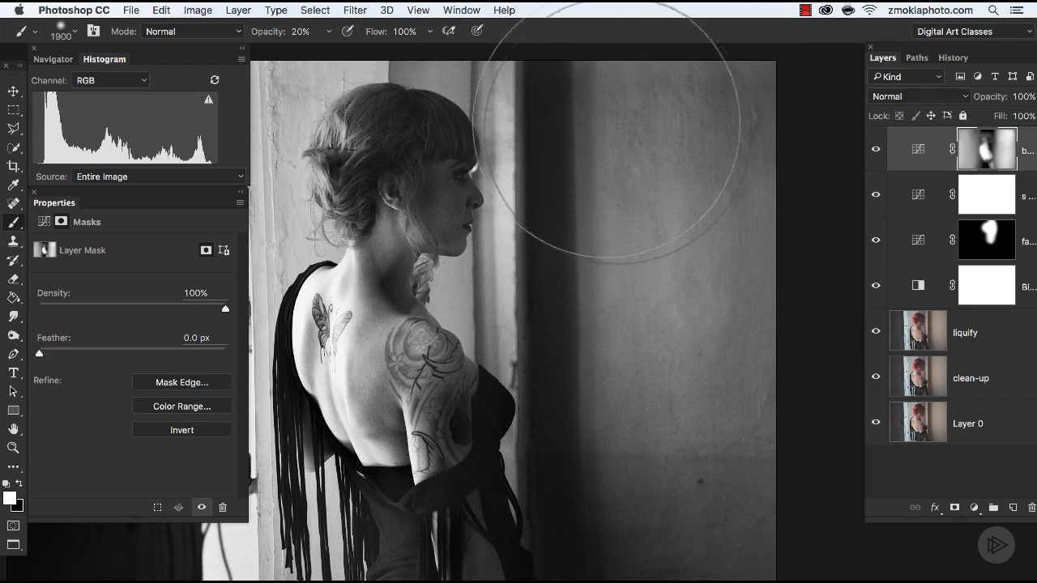
{"action": "left_click_drag", "start_coordinate": [702, 233], "coordinate": [698, 154]}
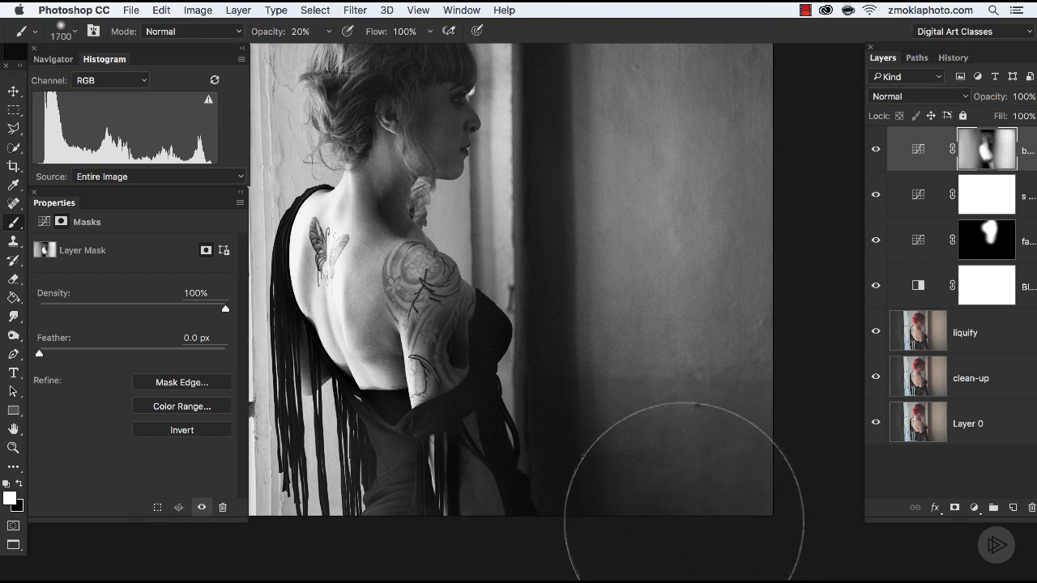
{"action": "key", "text": "bracketleft"}
{"action": "key", "text": "bracketleft"}
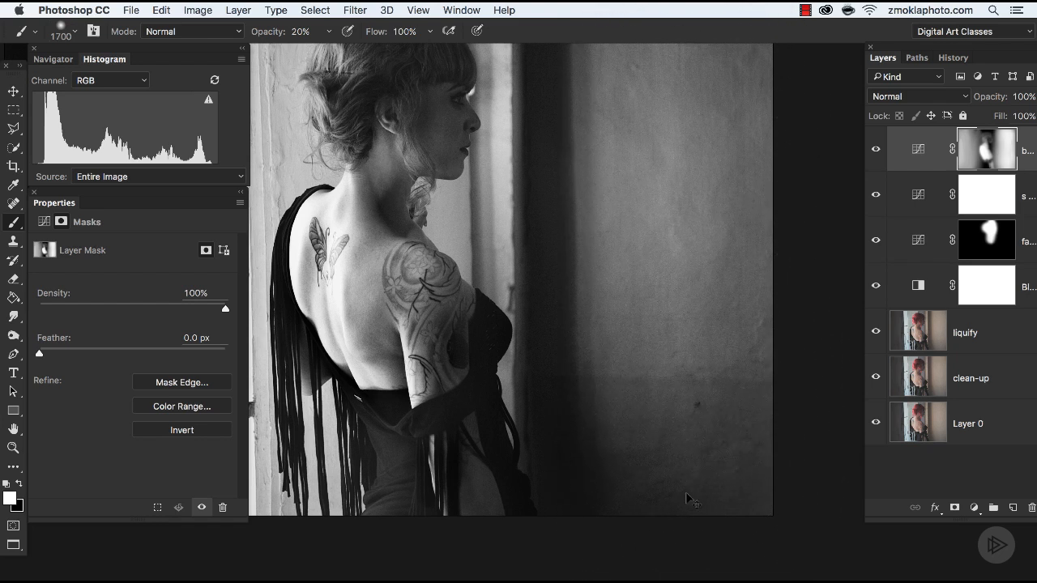
Step: Darken the wall behind the woman and the doorway around her head by painting white on the mask with a 1900 to 2000 px brush
{"action": "key", "text": "super+minus"}
{"action": "key", "text": "super+equal"}
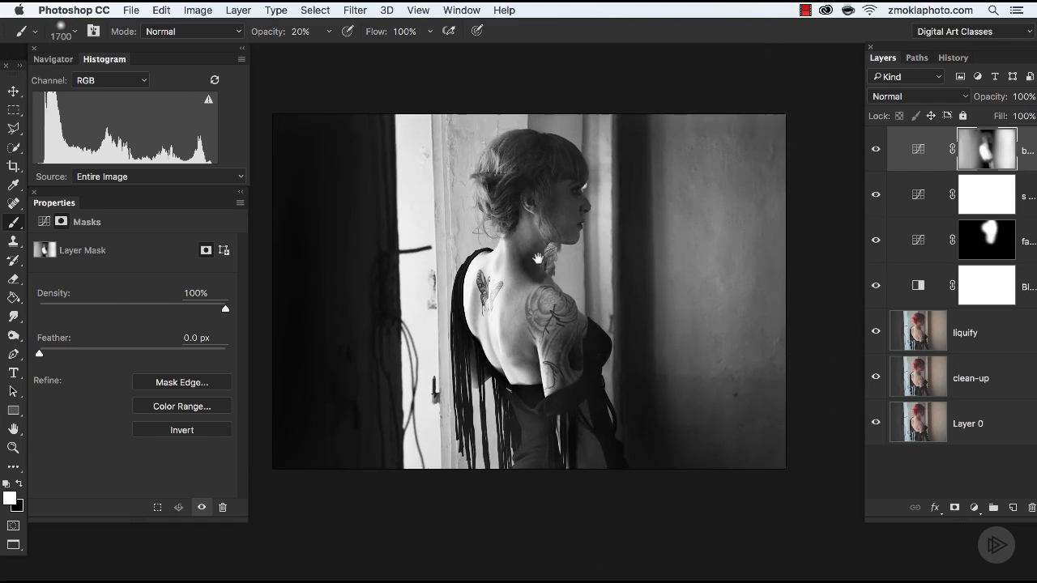
{"action": "key", "text": "bracketright"}
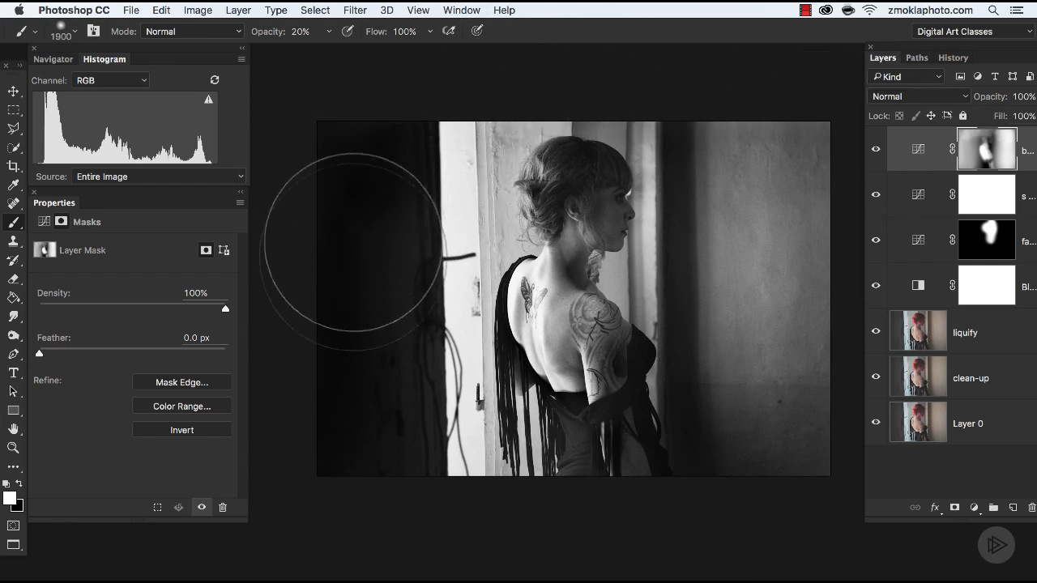
{"action": "key", "text": "bracketright"}
{"action": "key", "text": "bracketright"}
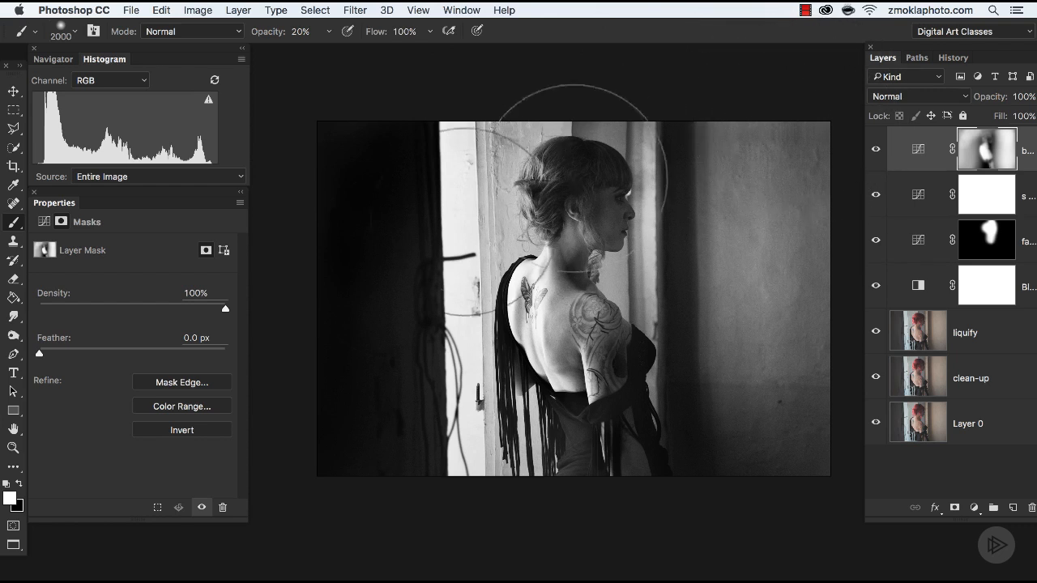
{"action": "key", "text": "bracketleft"}
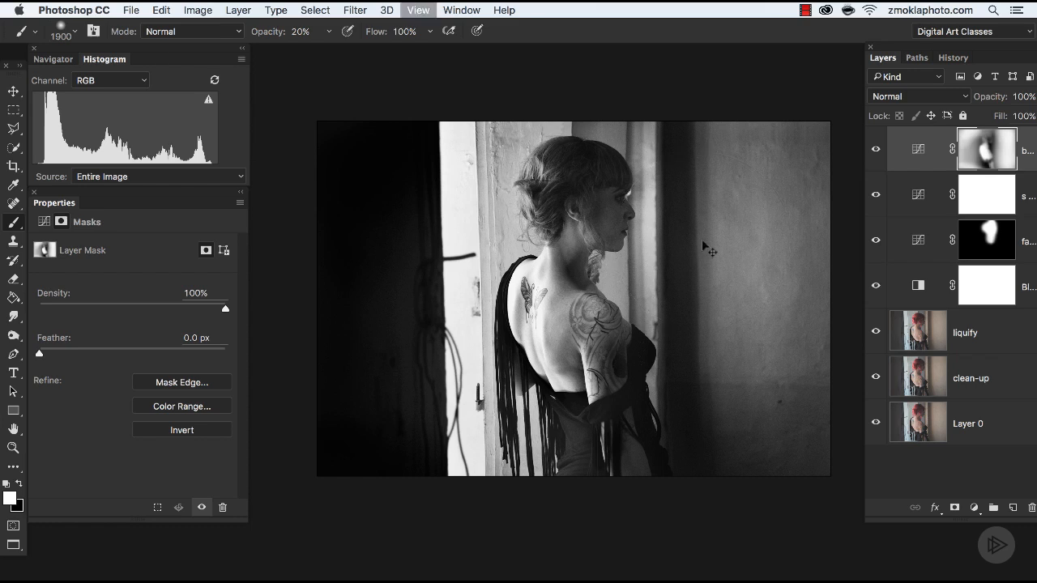
Step: Reduce the brush in stages to 900 px and paint white on the body layer's mask over the woman's hair and face
{"action": "key", "text": "super+plus"}
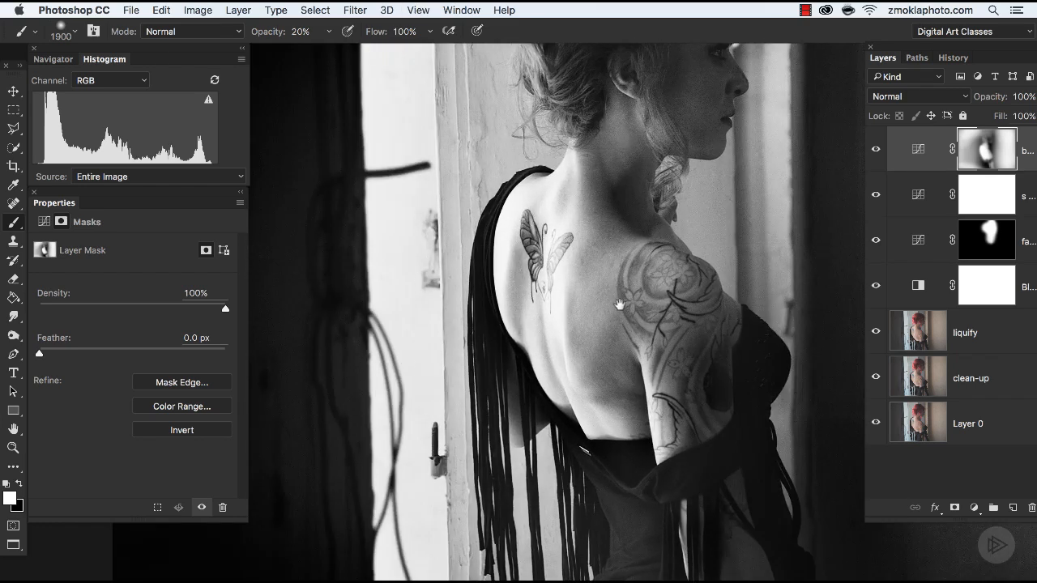
{"action": "mouse_move", "coordinate": [620, 306]}
{"action": "left_mouse_down"}
{"action": "mouse_move", "coordinate": [544, 366]}
{"action": "mouse_move", "coordinate": [505, 435]}
{"action": "mouse_move", "coordinate": [509, 482]}
{"action": "left_mouse_up"}
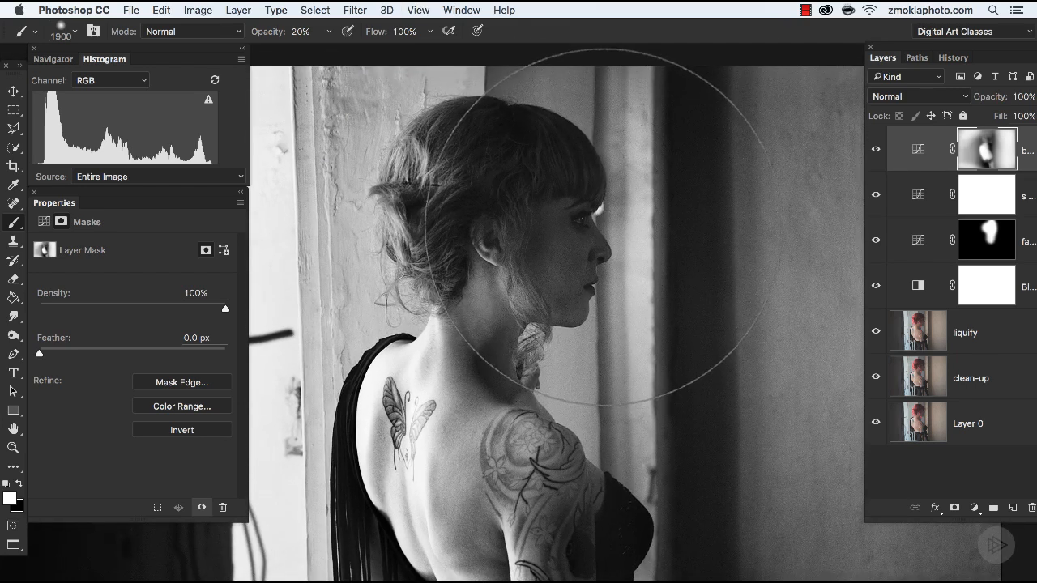
{"action": "key", "text": "bracketleft"}
{"action": "key", "text": "bracketleft"}
{"action": "key", "text": "bracketleft"}
{"action": "key", "text": "bracketleft"}
{"action": "key", "text": "bracketleft"}
{"action": "key", "text": "bracketleft"}
{"action": "key", "text": "bracketleft"}
{"action": "key", "text": "bracketleft"}
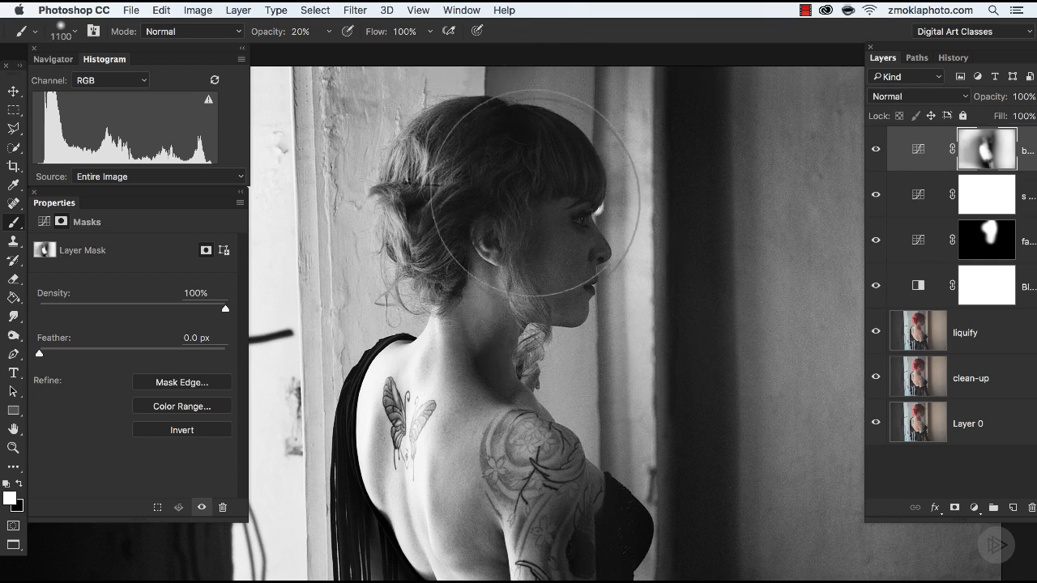
{"action": "key", "text": "bracketleft"}
{"action": "key", "text": "bracketleft"}
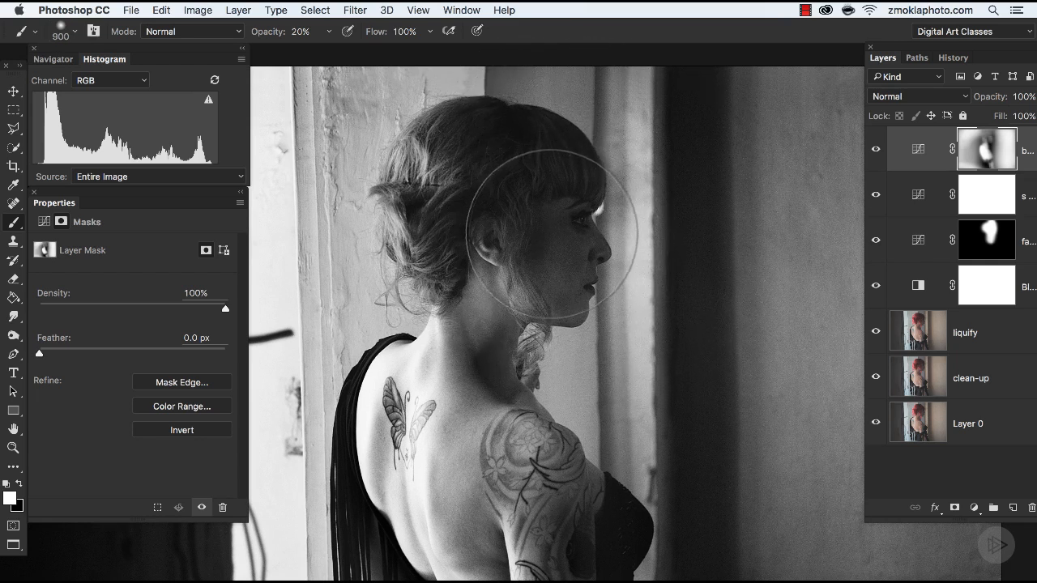
{"action": "left_click", "coordinate": [577, 237]}
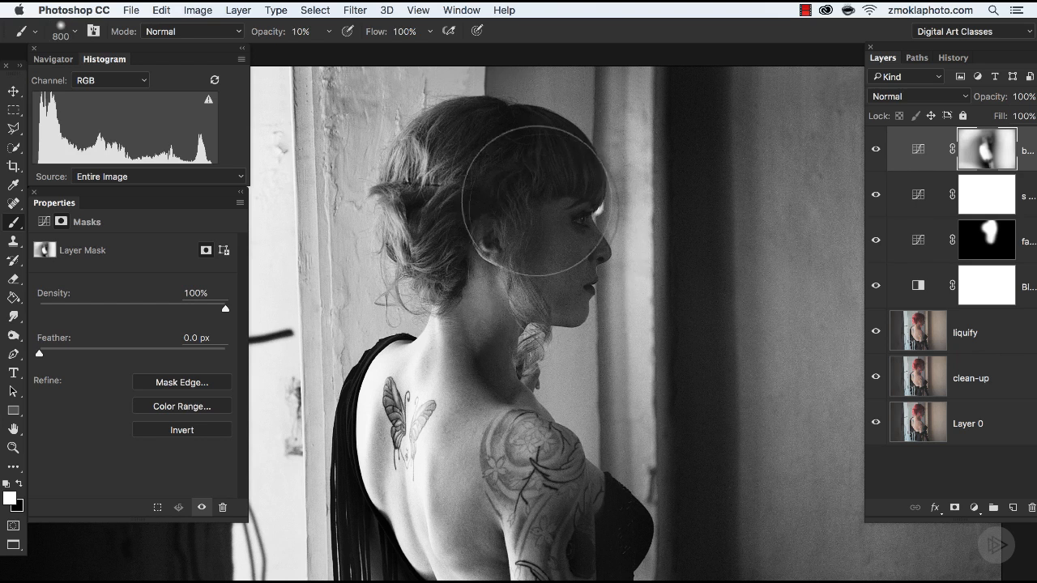
Step: Lower the brush opacity to 5% and blend the mask around the hair, face and adjacent wall with a 1200 to 1400 px brush
{"action": "key", "text": "bracketright"}
{"action": "key", "text": "bracketright"}
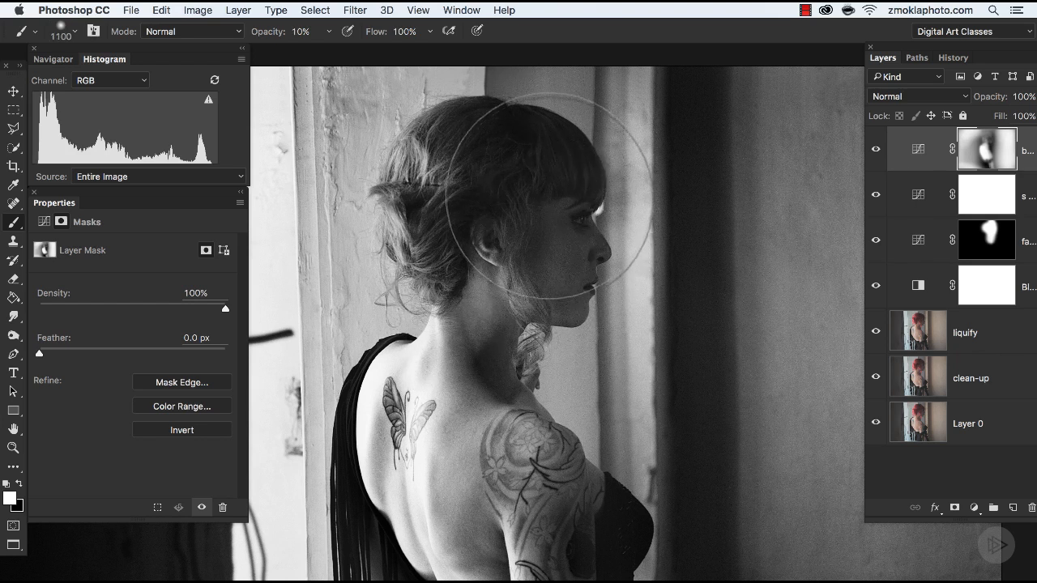
{"action": "key", "text": "bracketright"}
{"action": "key", "text": "bracketright"}
{"action": "key", "text": "bracketright"}
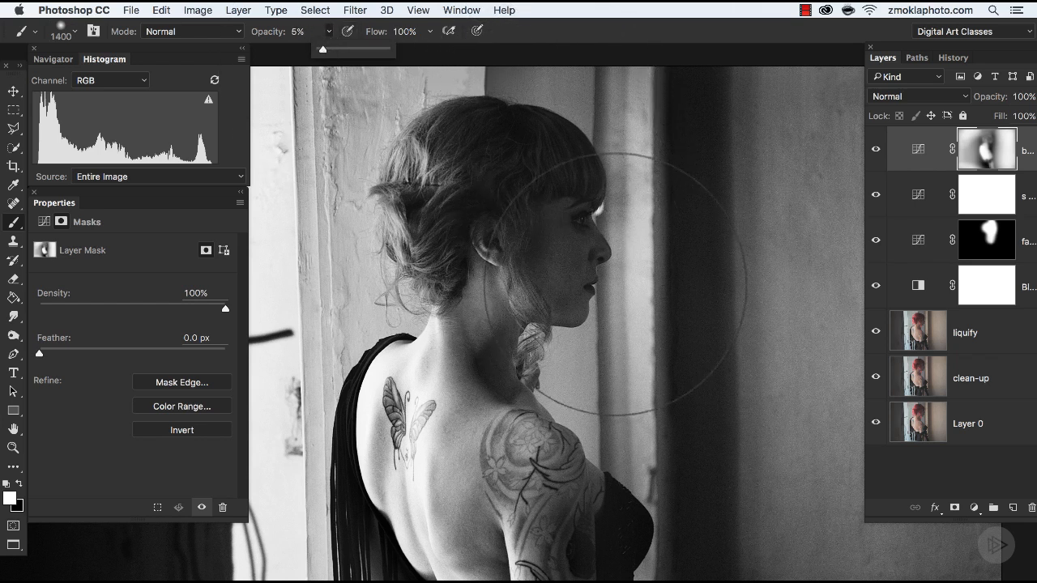
{"action": "key", "text": "bracketleft"}
{"action": "key", "text": "bracketleft"}
{"action": "key", "text": "bracketright"}
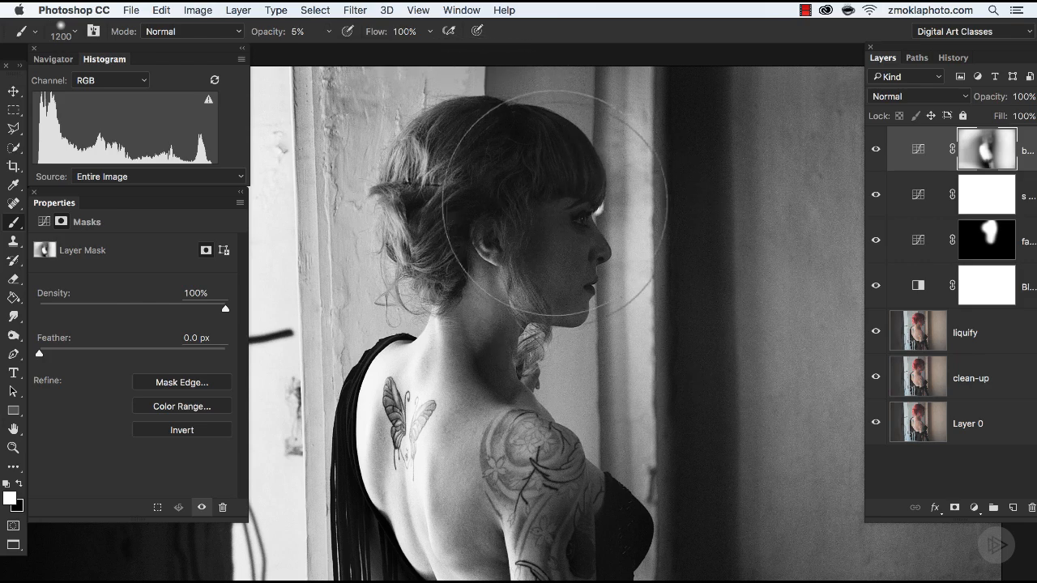
Step: Paint white at 5% opacity on the mask around the face, neck and front shoulder, varying the brush between 1000 and 1300 px
{"action": "left_click_drag", "start_coordinate": [664, 383], "coordinate": [666, 279]}
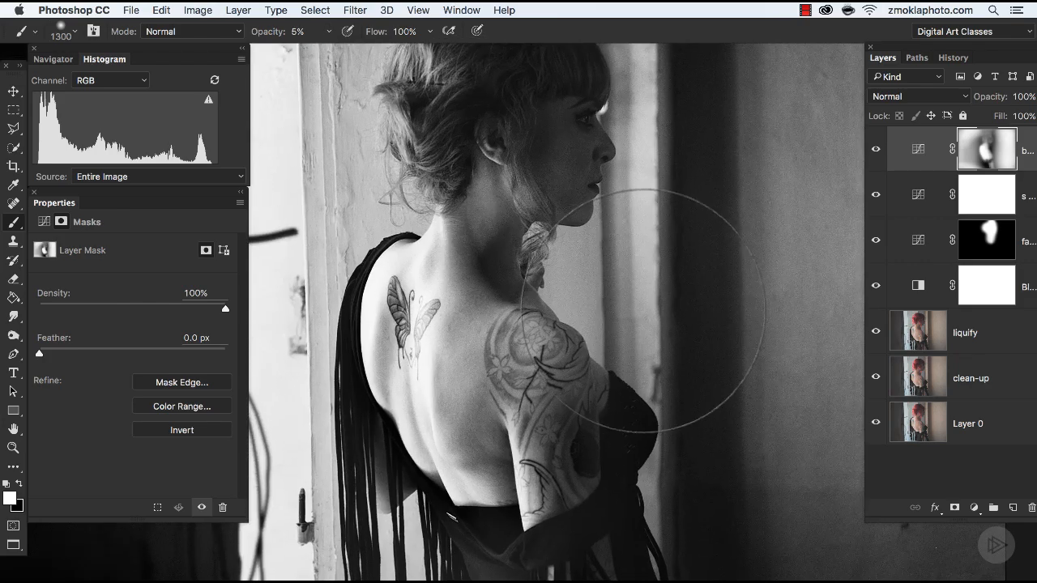
{"action": "key", "text": "bracketleft"}
{"action": "key", "text": "bracketleft"}
{"action": "key", "text": "bracketleft"}
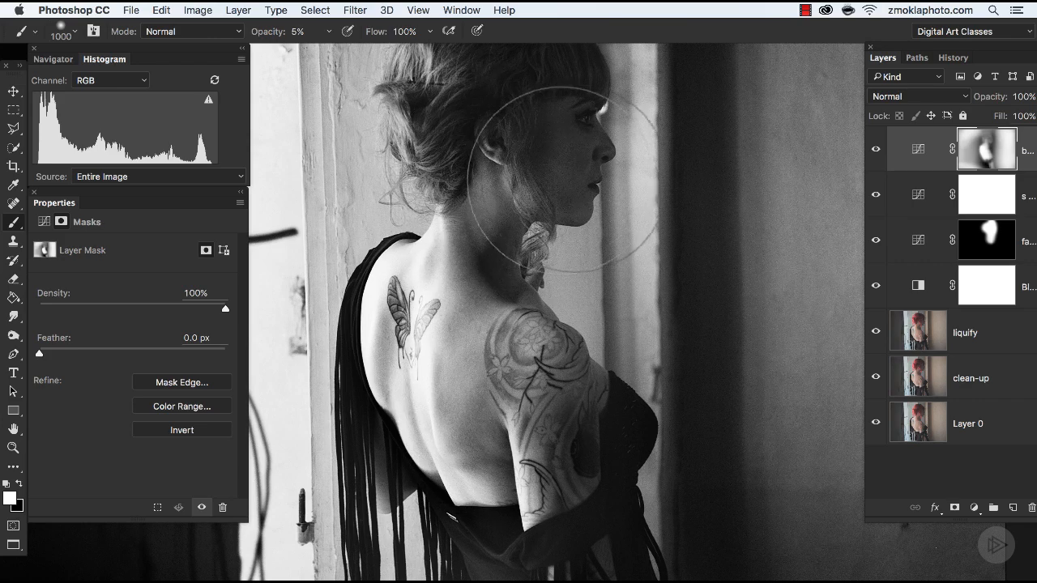
{"action": "left_click_drag", "start_coordinate": [690, 235], "coordinate": [676, 328]}
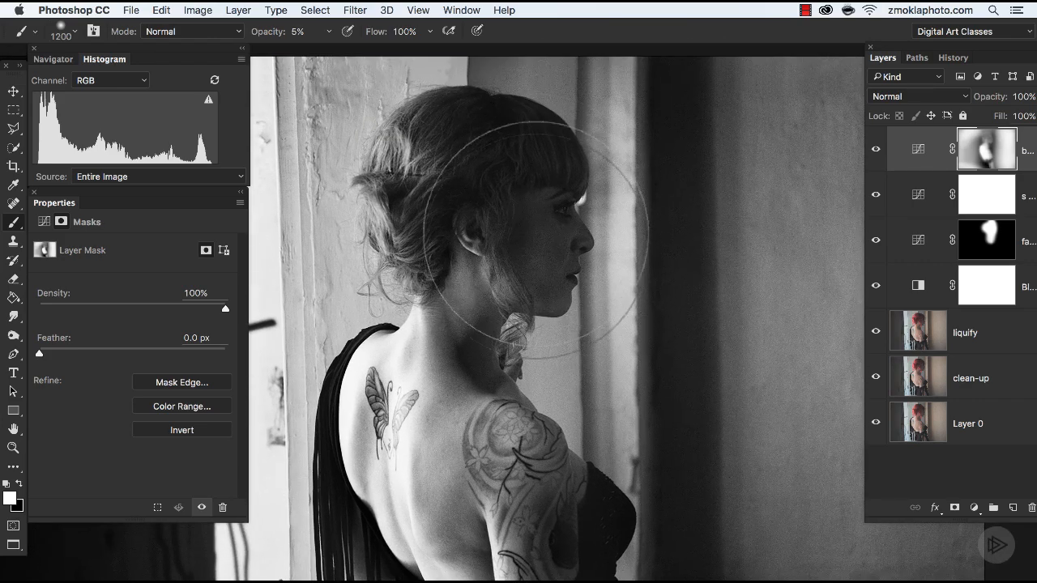
{"action": "key", "text": "bracketright"}
{"action": "key", "text": "bracketright"}
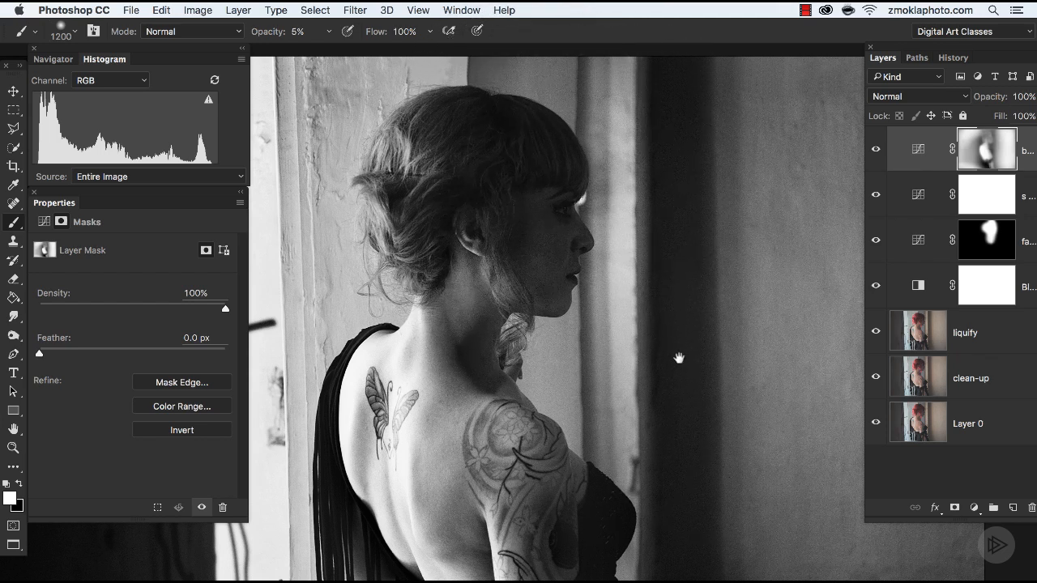
Step: Toggle the body layer's visibility to compare the contrast on the tattooed back and arm
{"action": "left_click_drag", "start_coordinate": [678, 359], "coordinate": [686, 160]}
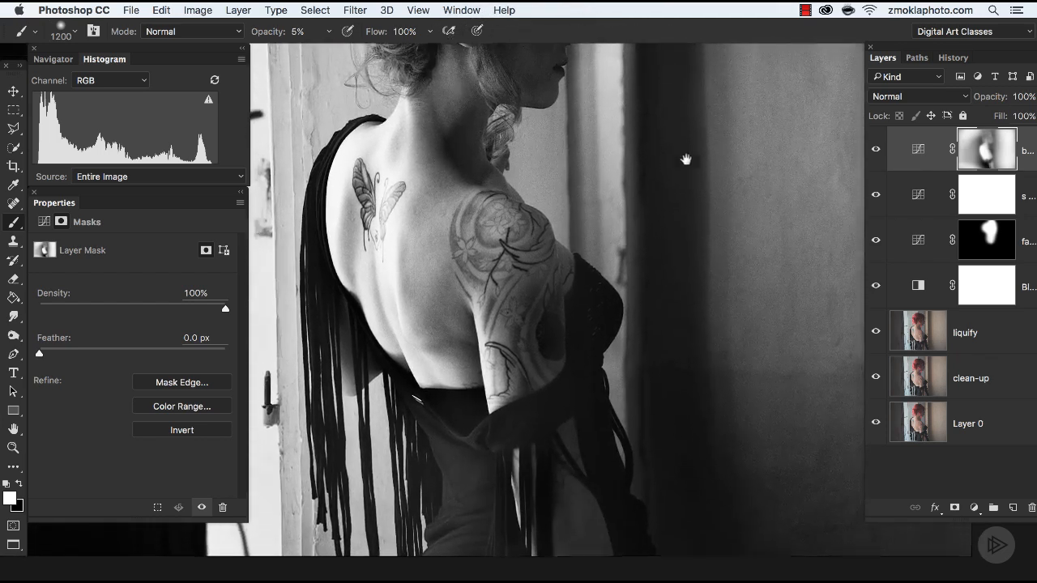
{"action": "left_click", "coordinate": [875, 153]}
{"action": "left_click", "coordinate": [876, 154]}
{"action": "left_click", "coordinate": [876, 157]}
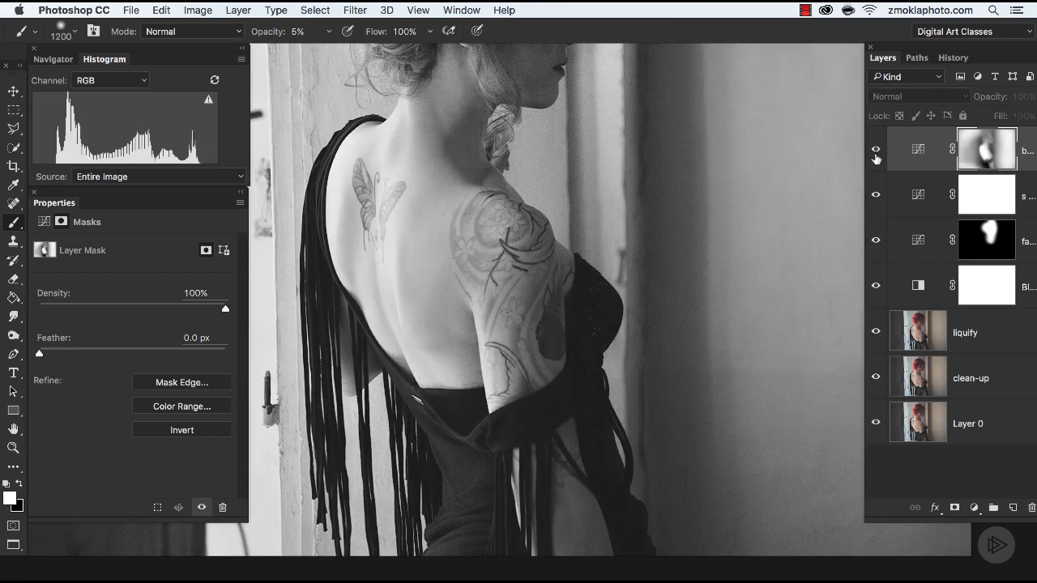
{"action": "left_click", "coordinate": [876, 157]}
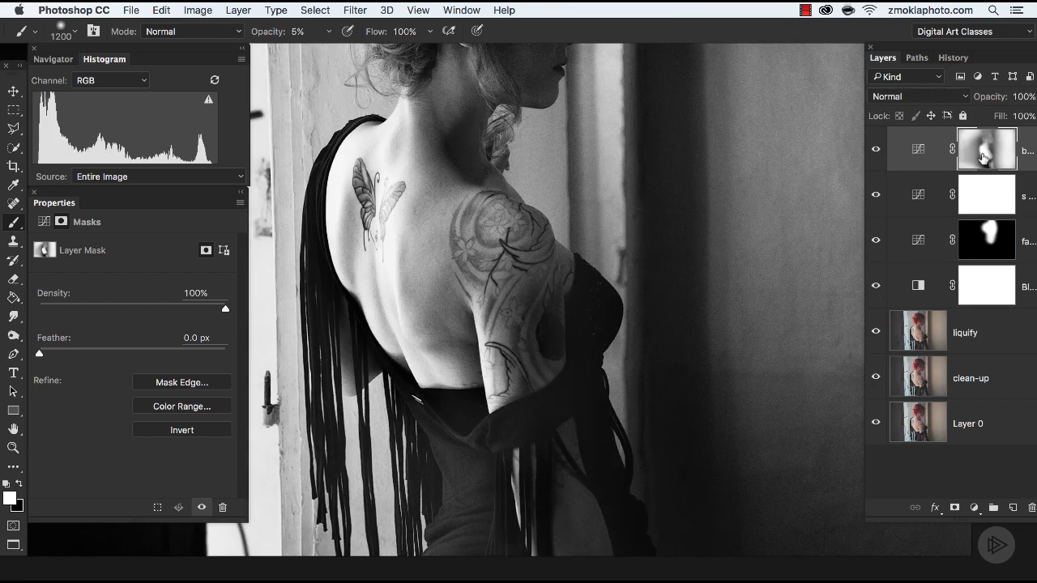
Step: Switch to black and paint at 5% opacity on the body layer's mask over the lower back and tattooed arm, using a 500 to 800 px brush
{"action": "key", "text": "x"}
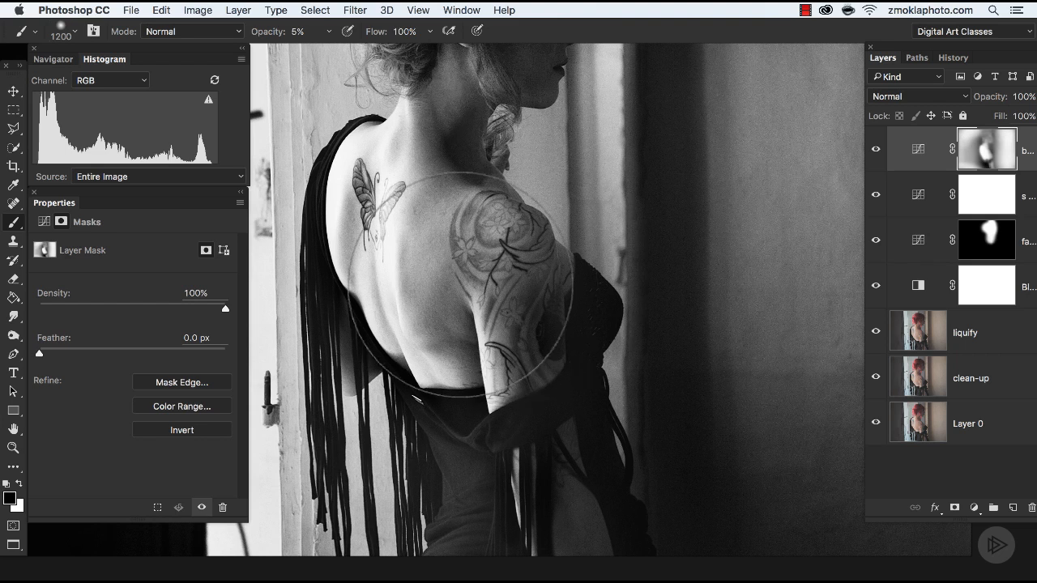
{"action": "key", "text": "bracketleft"}
{"action": "key", "text": "bracketleft"}
{"action": "key", "text": "bracketleft"}
{"action": "key", "text": "bracketleft"}
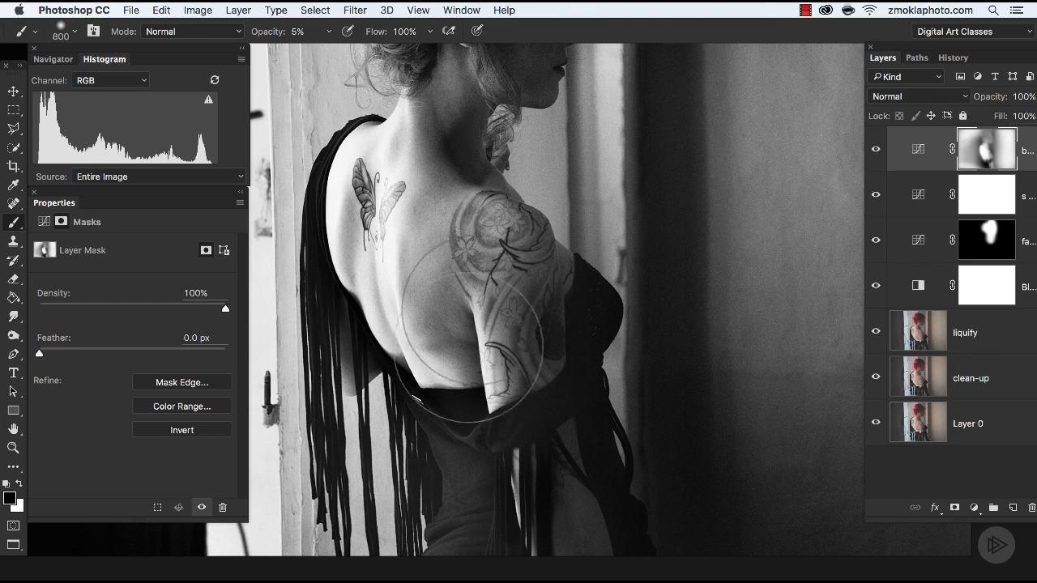
{"action": "key", "text": "bracketright"}
{"action": "key", "text": "bracketright"}
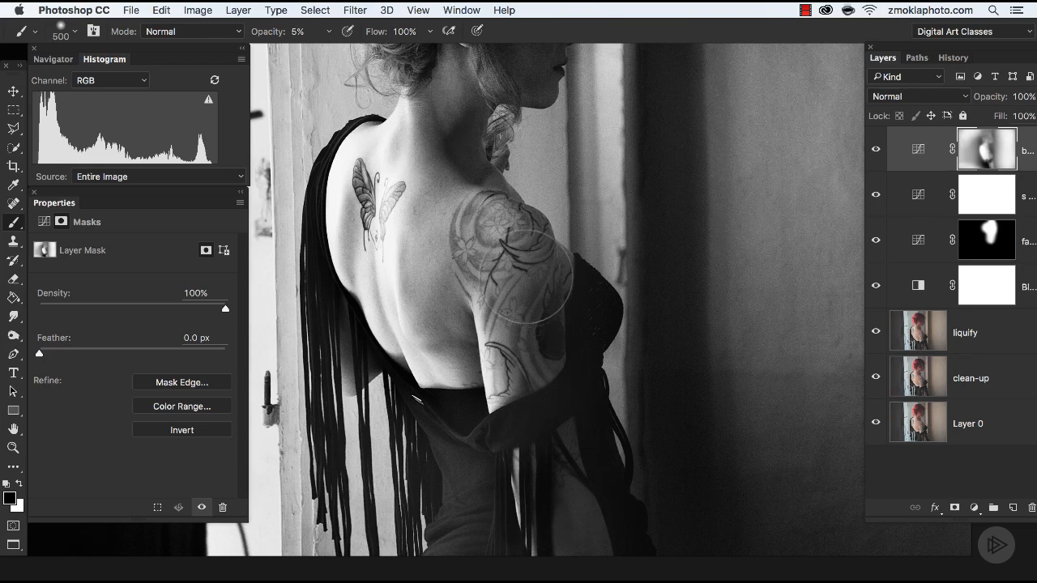
Step: View the whole portrait and toggle the body layer off and on to compare the overall contrast
{"action": "key", "text": "super+minus"}
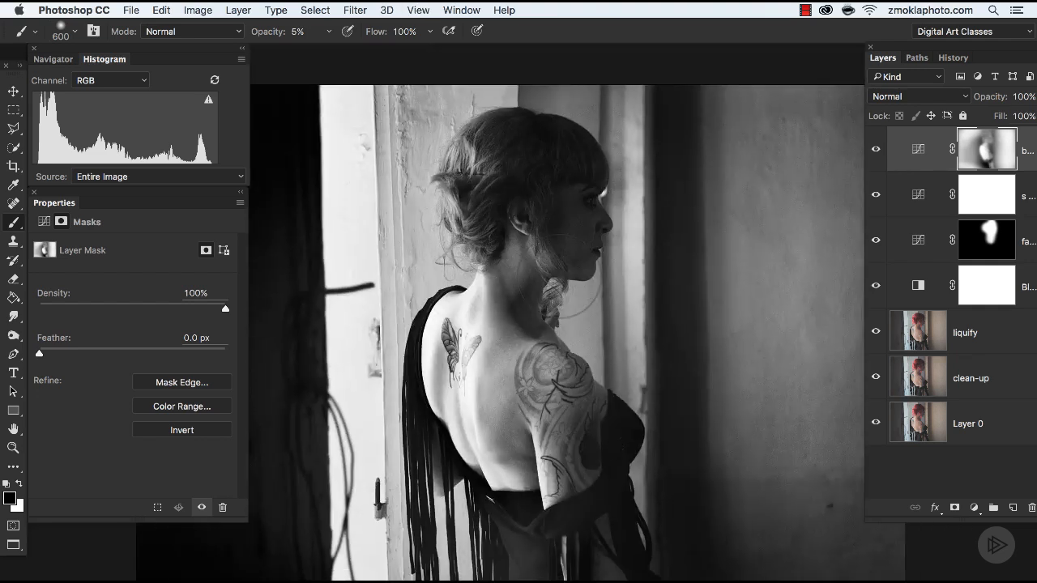
{"action": "mouse_move", "coordinate": [713, 336]}
{"action": "left_mouse_down"}
{"action": "mouse_move", "coordinate": [685, 281]}
{"action": "mouse_move", "coordinate": [694, 280]}
{"action": "left_mouse_up"}
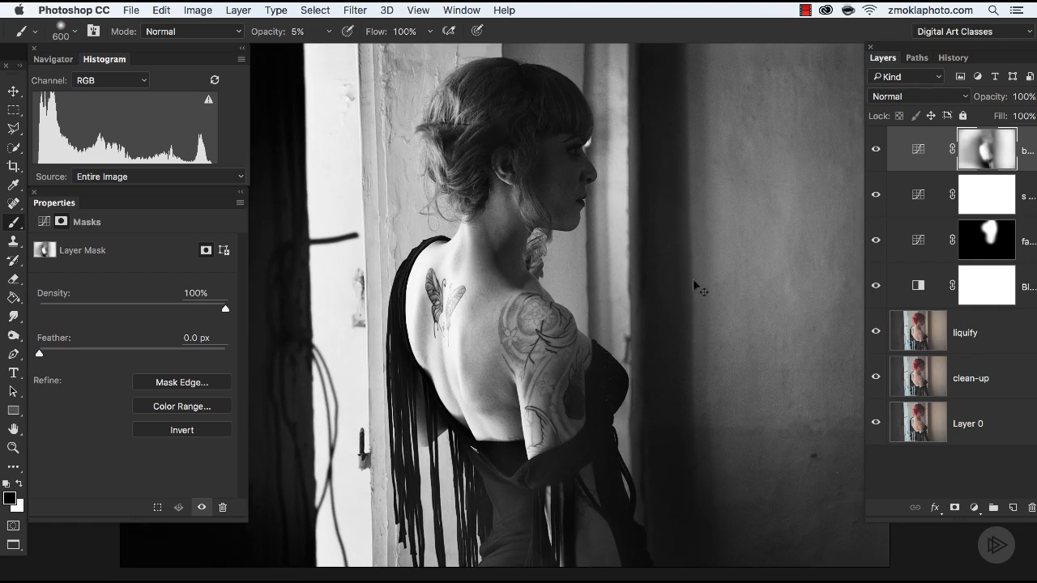
{"action": "key", "text": "super+minus"}
{"action": "left_click_drag", "start_coordinate": [695, 351], "coordinate": [731, 317]}
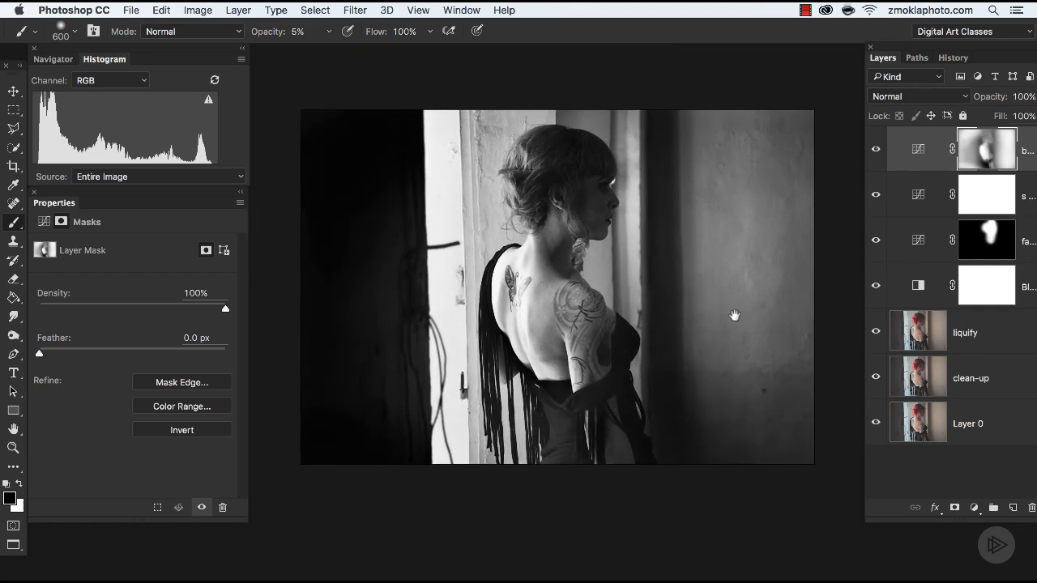
{"action": "left_click", "coordinate": [876, 151]}
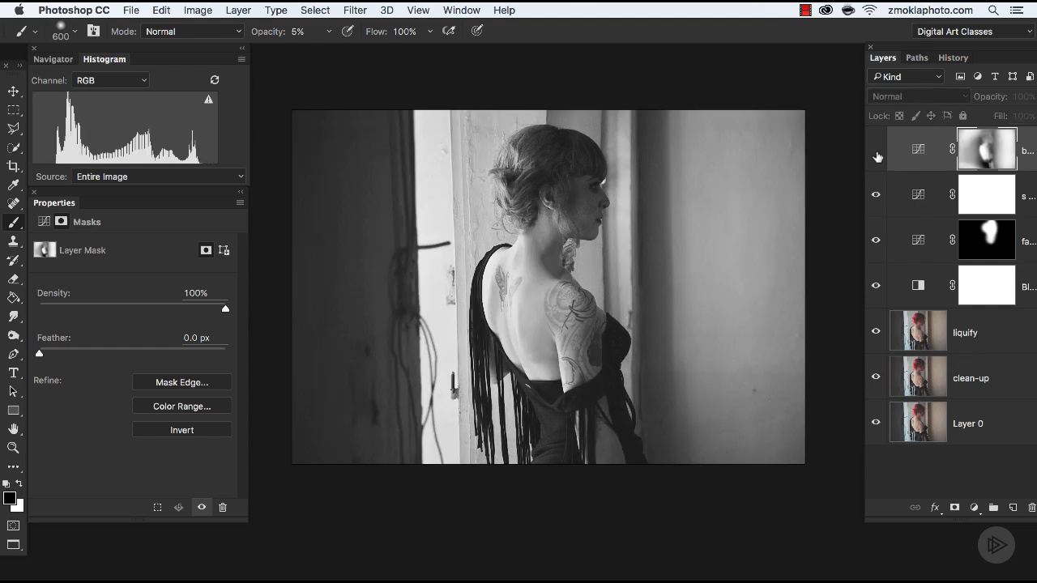
{"action": "left_click", "coordinate": [876, 151]}
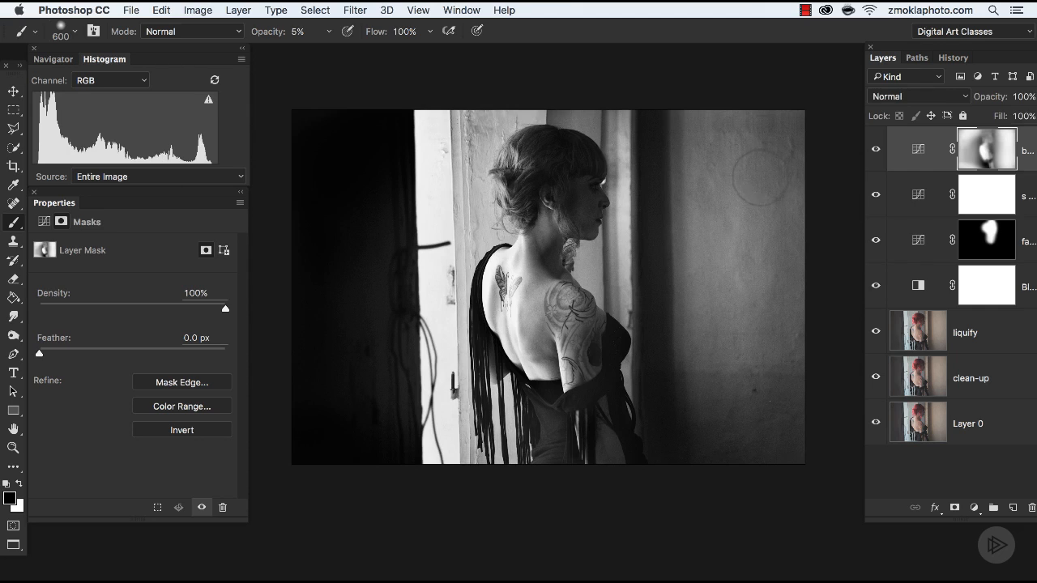
Step: Hide all panels and fit the portrait on screen to examine the finished black-and-white image
{"action": "key", "text": "Tab"}
{"action": "key", "text": "super+0"}
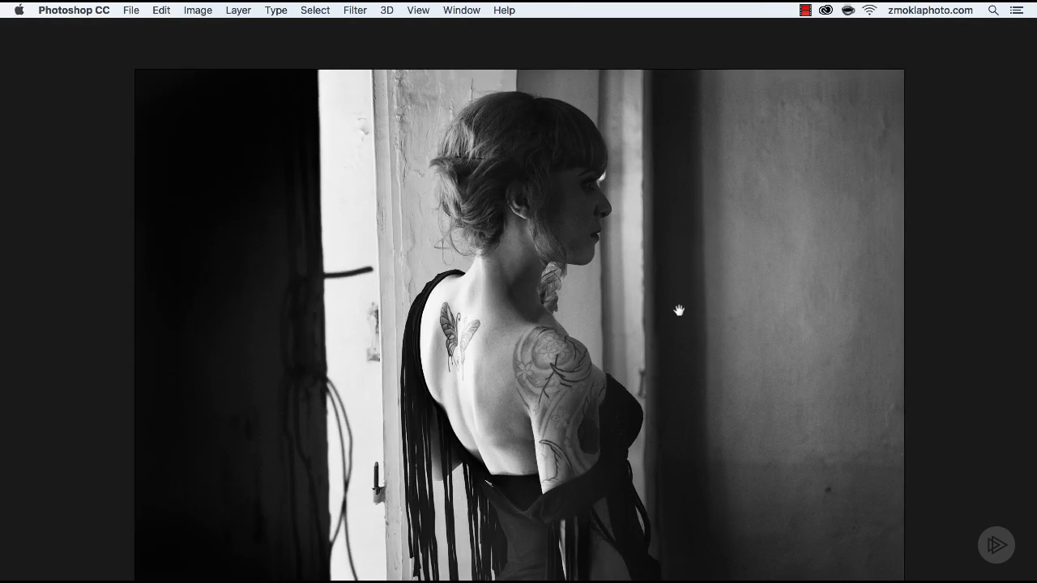
{"action": "mouse_move", "coordinate": [679, 311]}
{"action": "left_mouse_down"}
{"action": "mouse_move", "coordinate": [681, 273]}
{"action": "mouse_move", "coordinate": [659, 277]}
{"action": "left_mouse_up"}
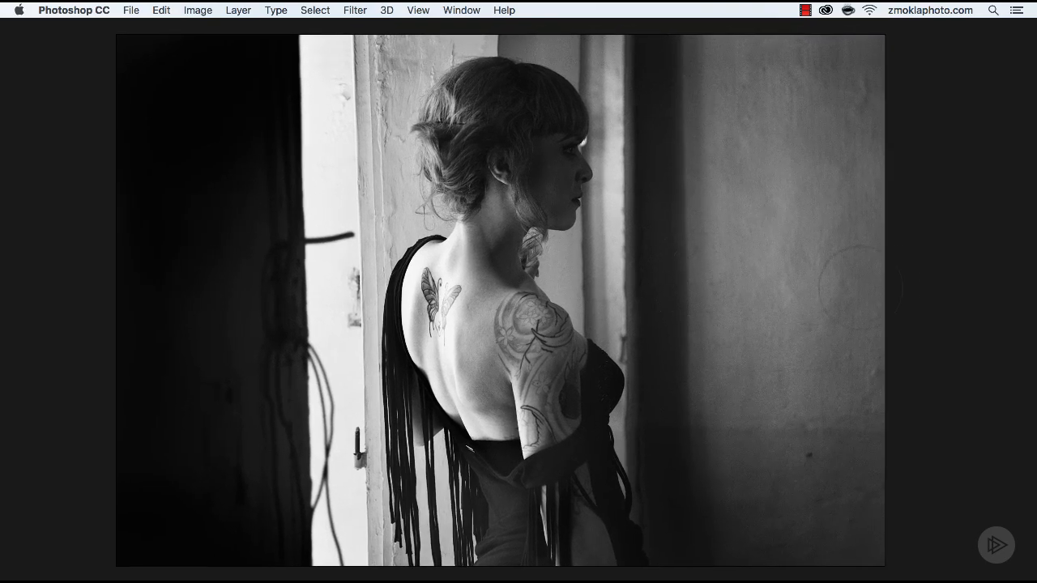